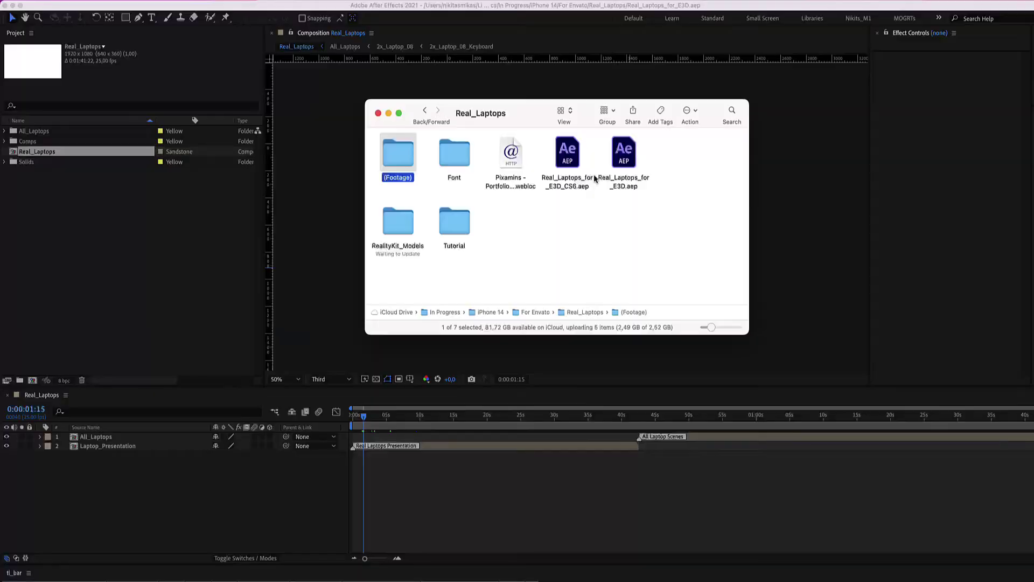
Step: Preview the Real_Laptops composition from the laptop presentation through to the All Laptop Scenes section at 0:00:47:08
drag(665, 147, 347, 276)
click(363, 235)
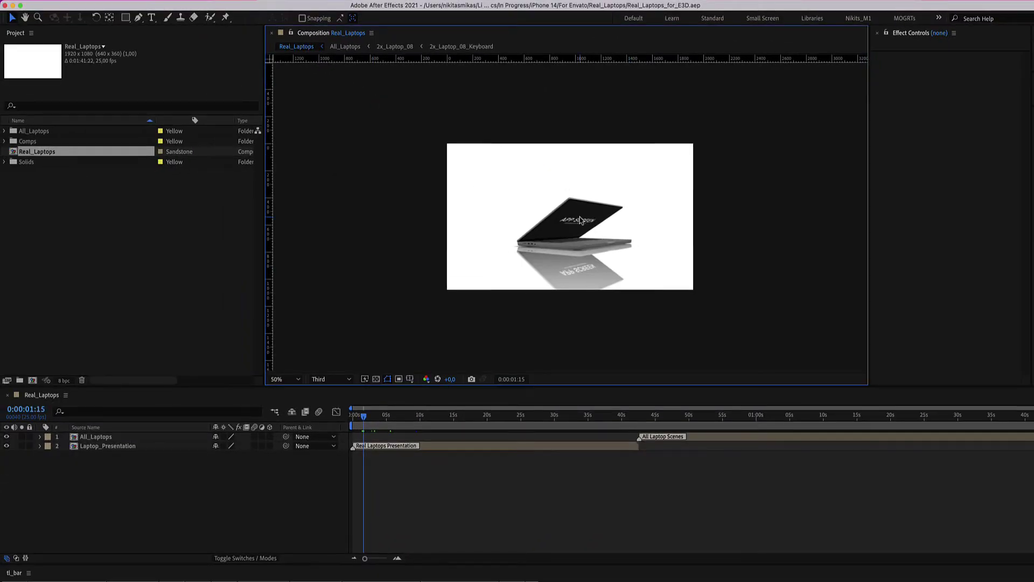
drag(367, 417, 457, 432)
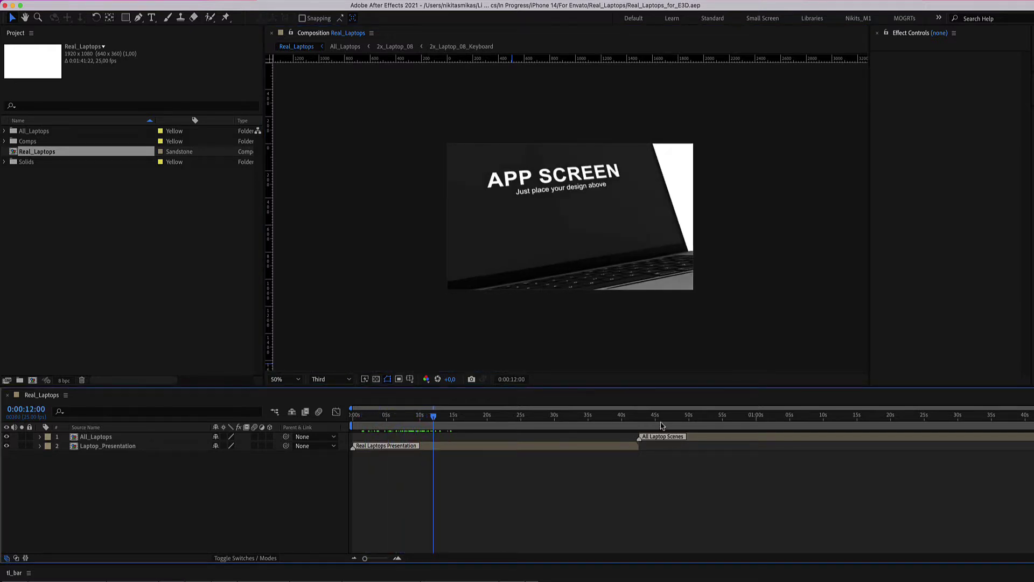
drag(661, 426, 670, 437)
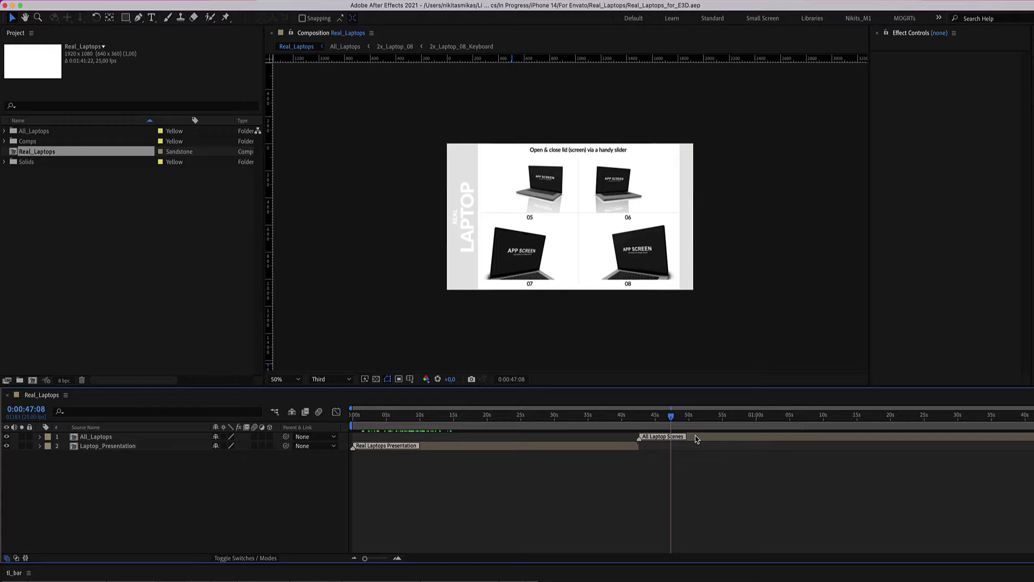
Step: Open the All_Laptops composition, and from it the Laptop_01 composition
double_click(696, 439)
click(104, 494)
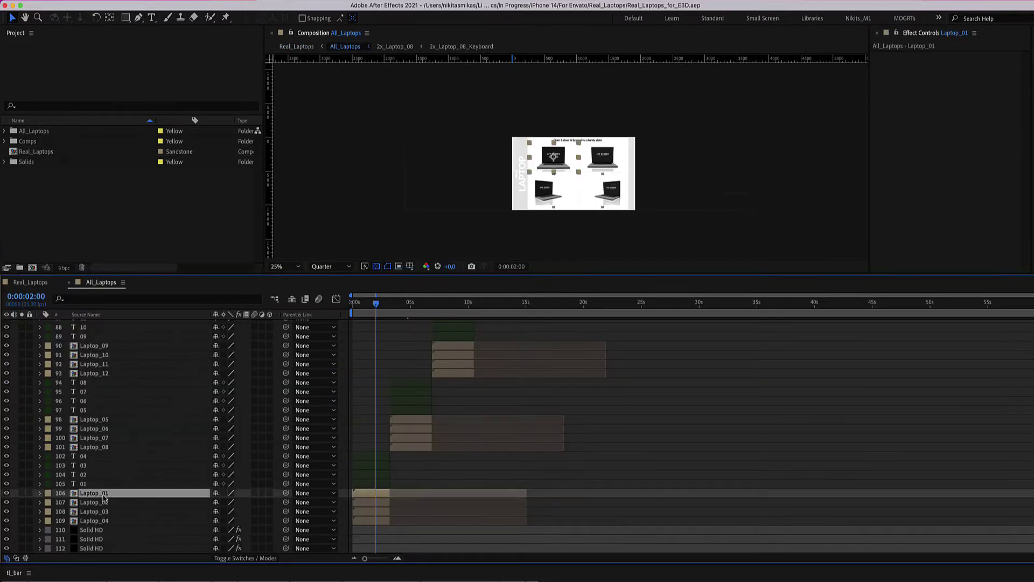
double_click(361, 495)
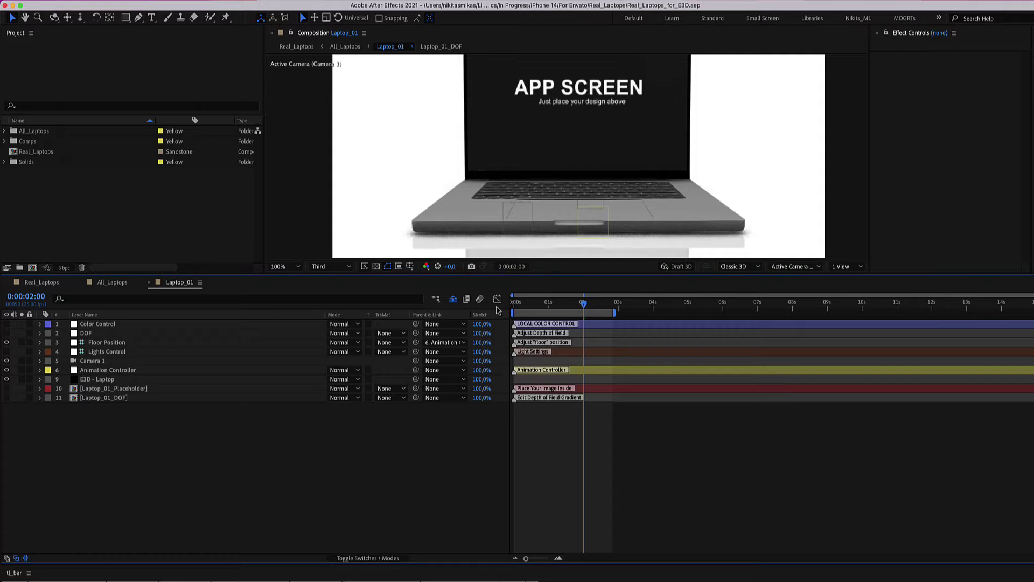
Step: Enlarge the composition view, fit the laptop in frame at 50% magnification, and show the Color Control layer's effects
drag(487, 274, 480, 336)
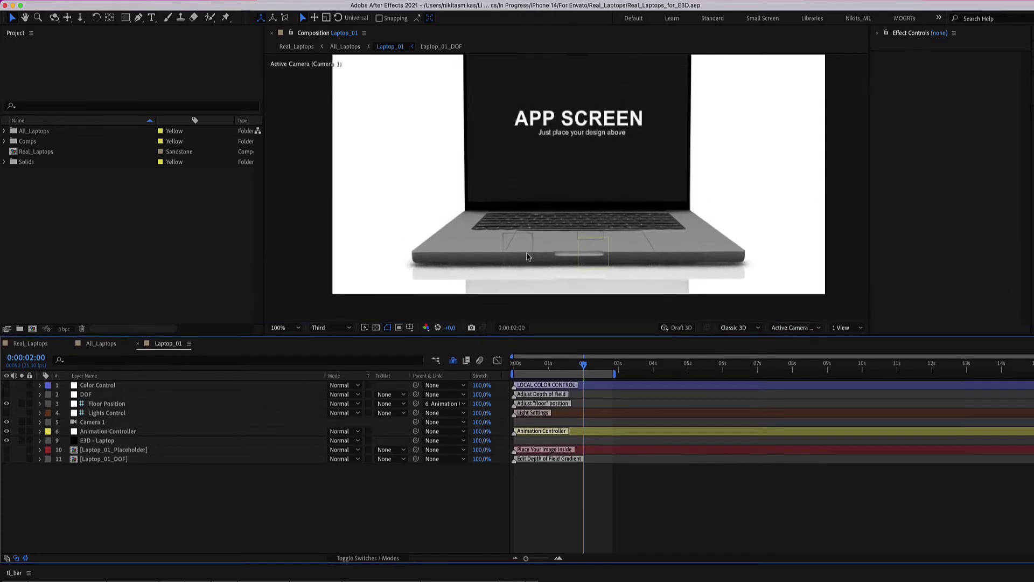
drag(527, 231, 508, 257)
key(comma)
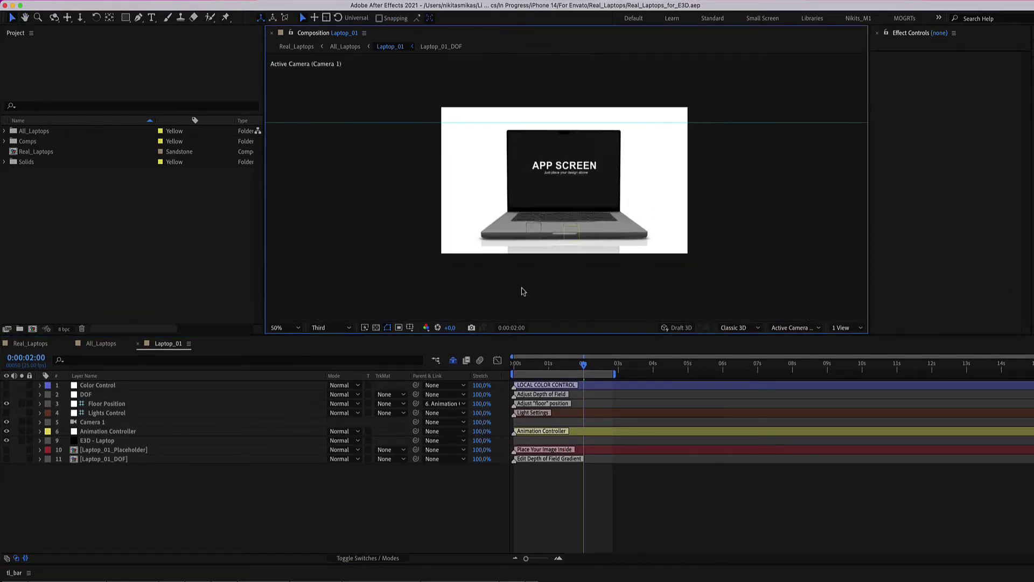
click(542, 385)
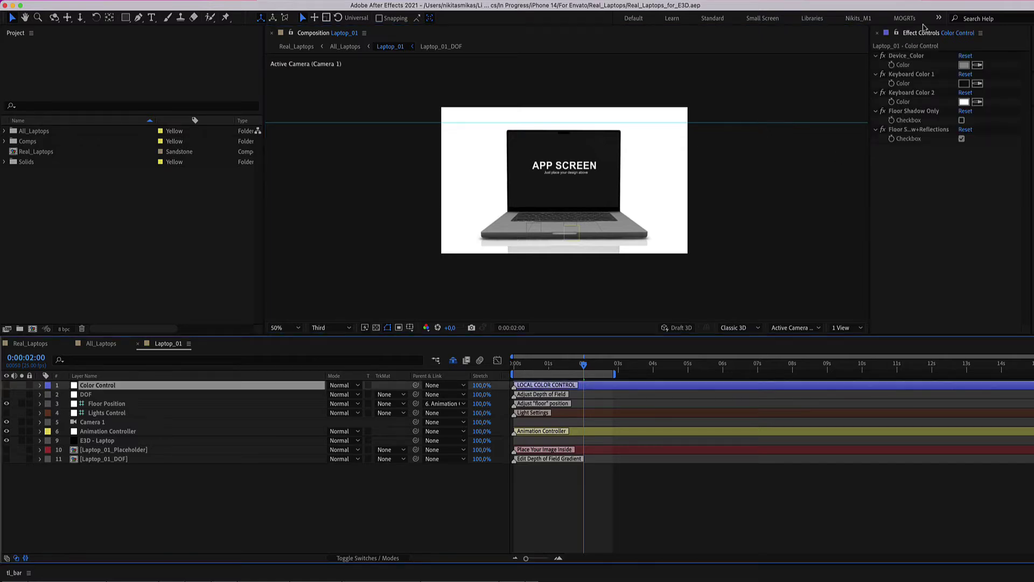
Step: Try a red Device_Color on the laptop body
click(907, 56)
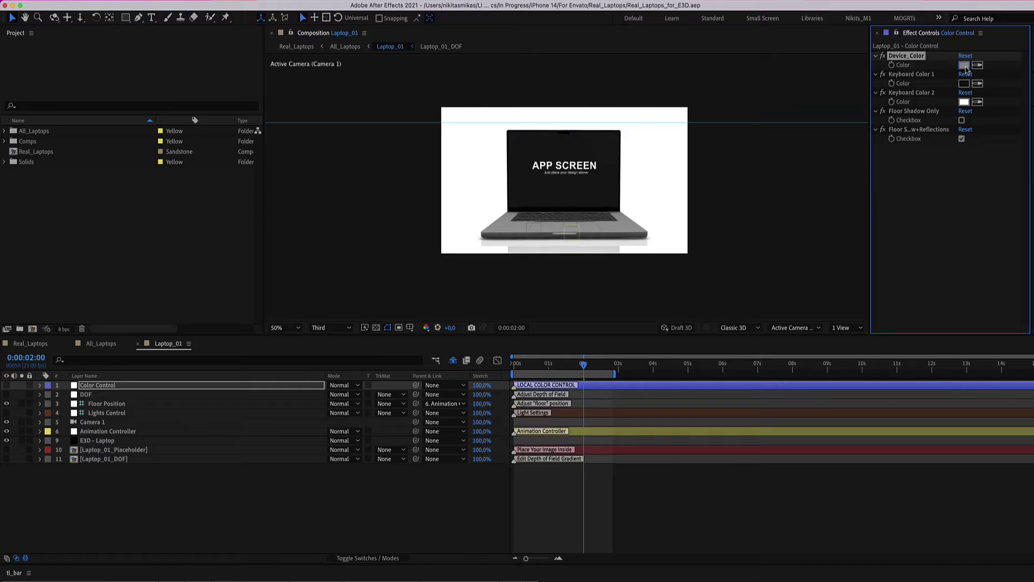
click(964, 65)
click(687, 249)
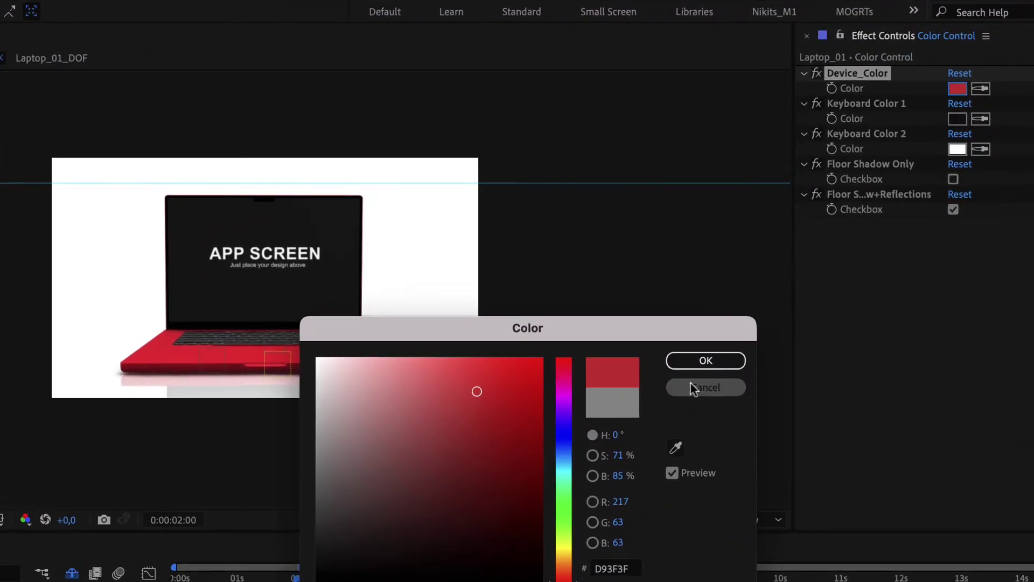
click(746, 336)
Step: Try the green 12F885 as Keyboard Color 1
click(910, 92)
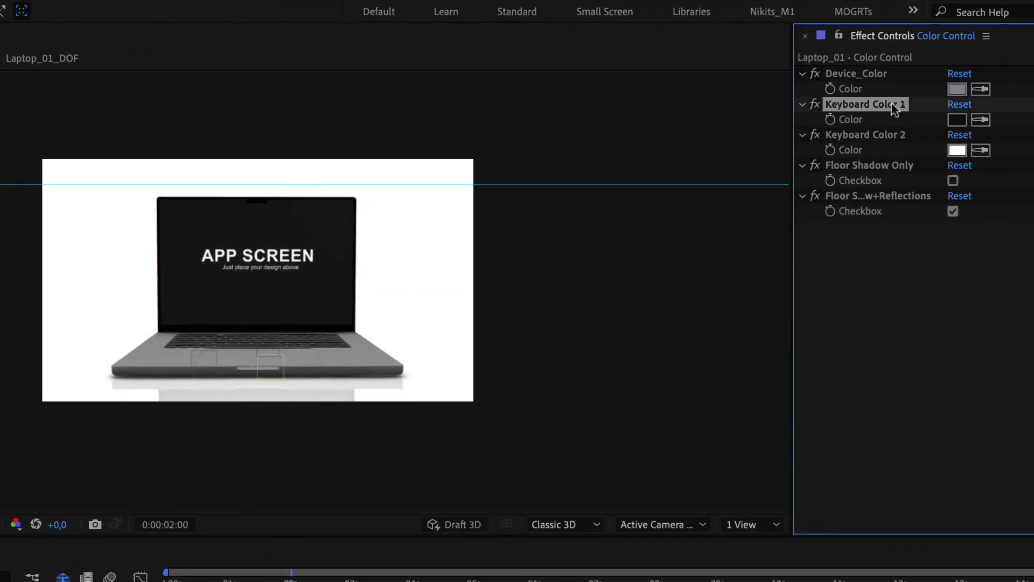
click(957, 119)
drag(418, 397, 521, 367)
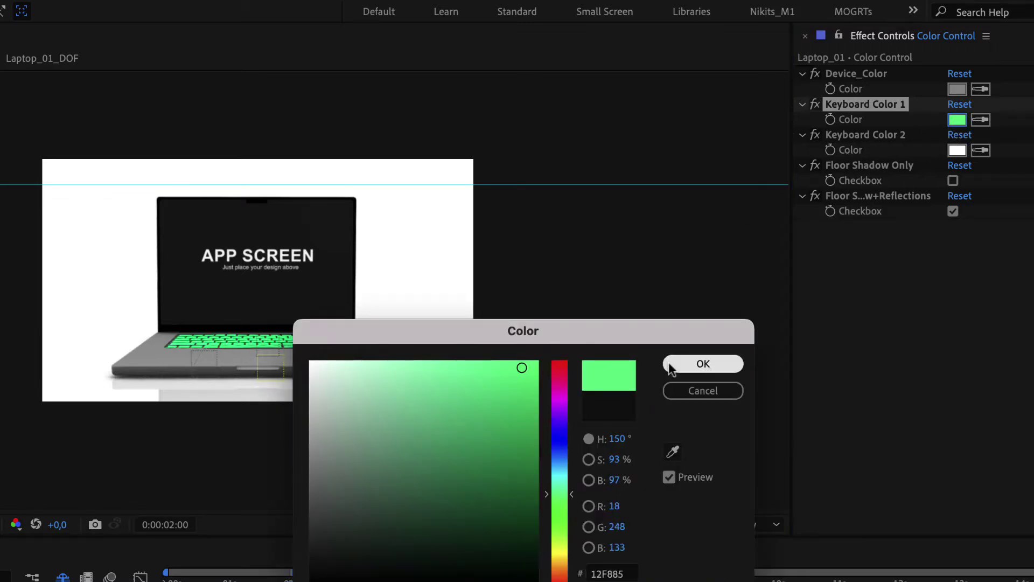
click(680, 388)
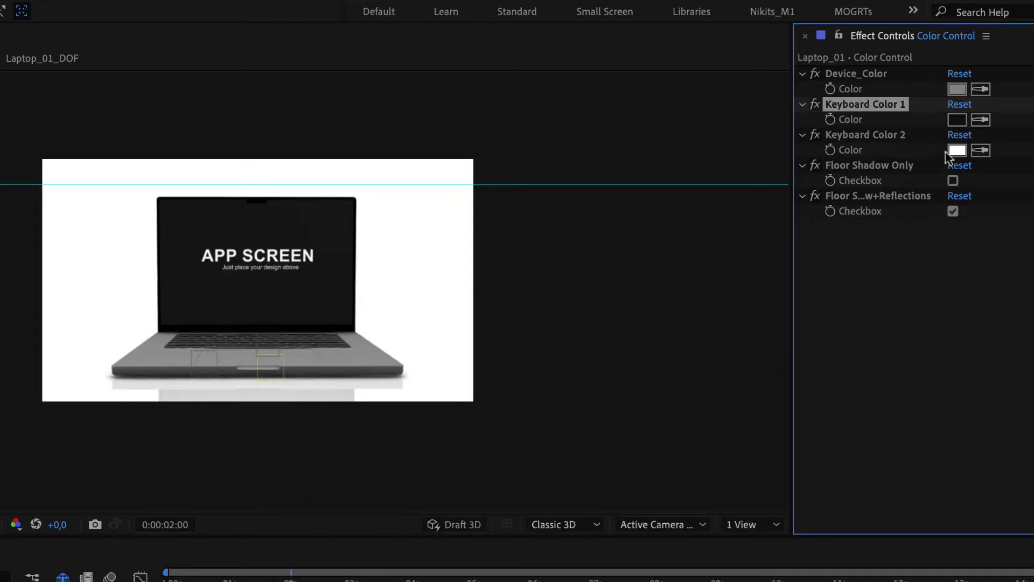
Step: Select the Keyboard Color 2 effect and reposition the camera to look down closely on the laptop's keyboard
click(868, 136)
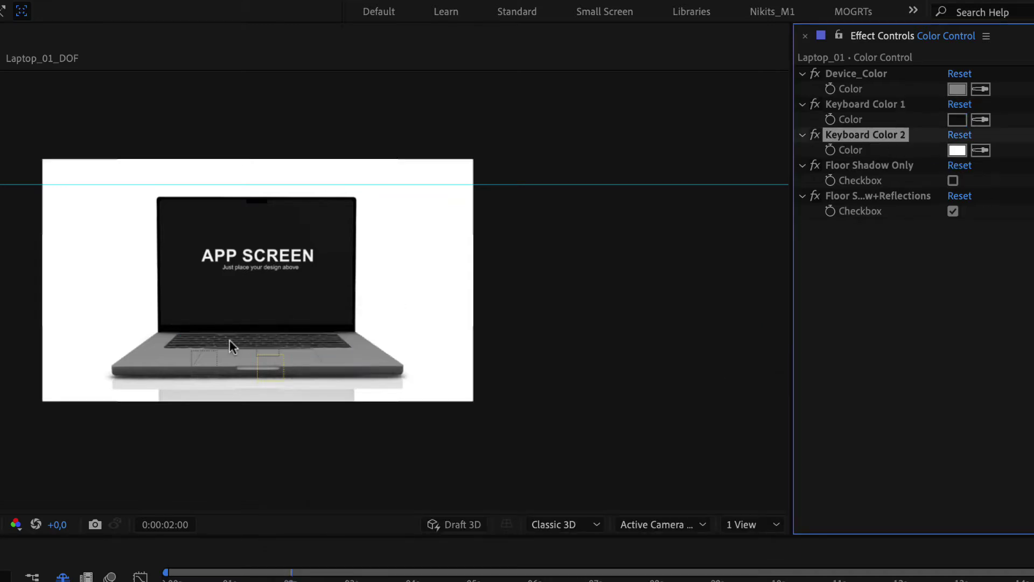
key(c)
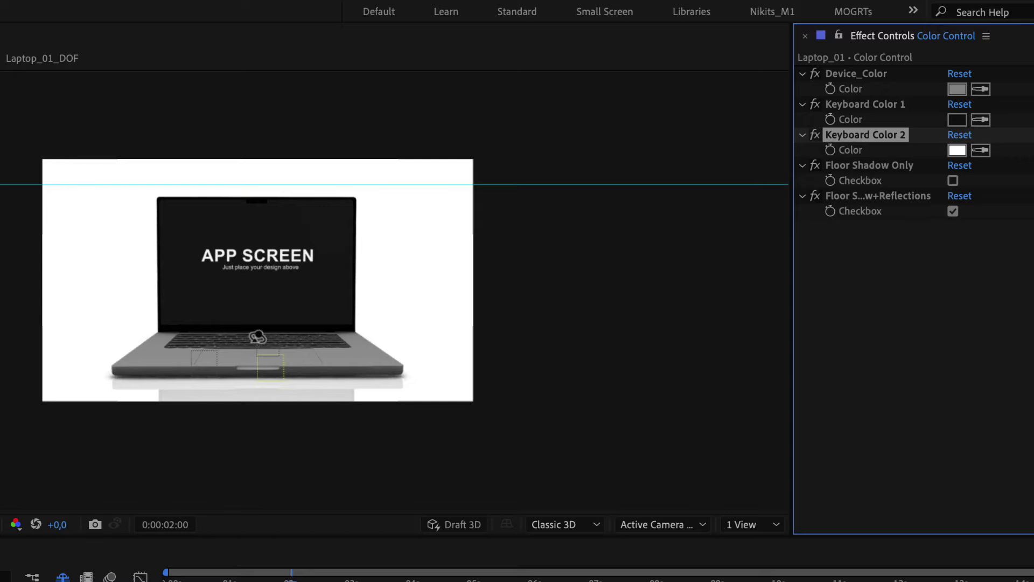
drag(258, 337, 266, 315)
key(c)
key(c)
key(c)
key(c)
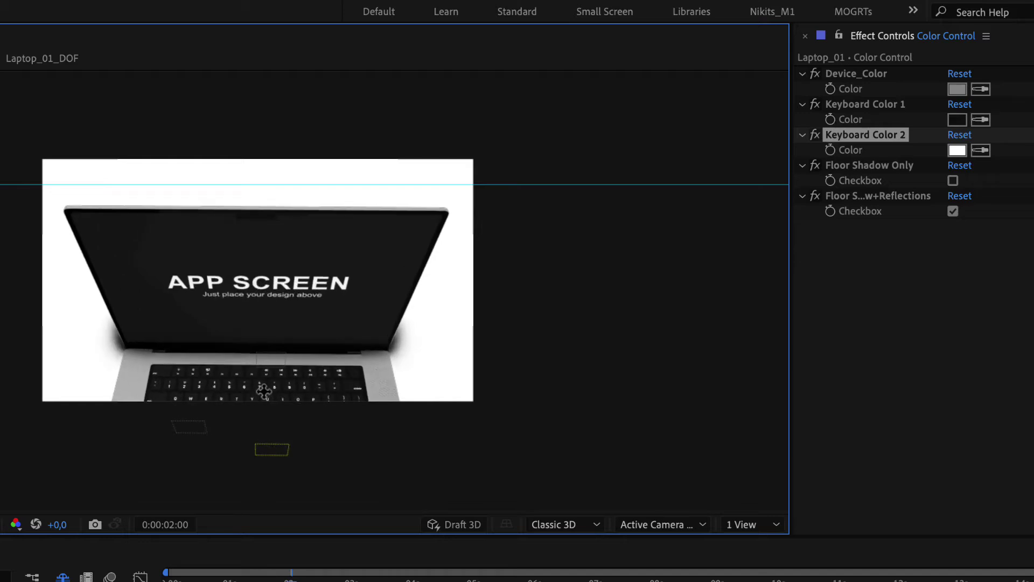
mouse_move(265, 385)
mouse_down()
mouse_move(267, 342)
mouse_move(261, 364)
mouse_up()
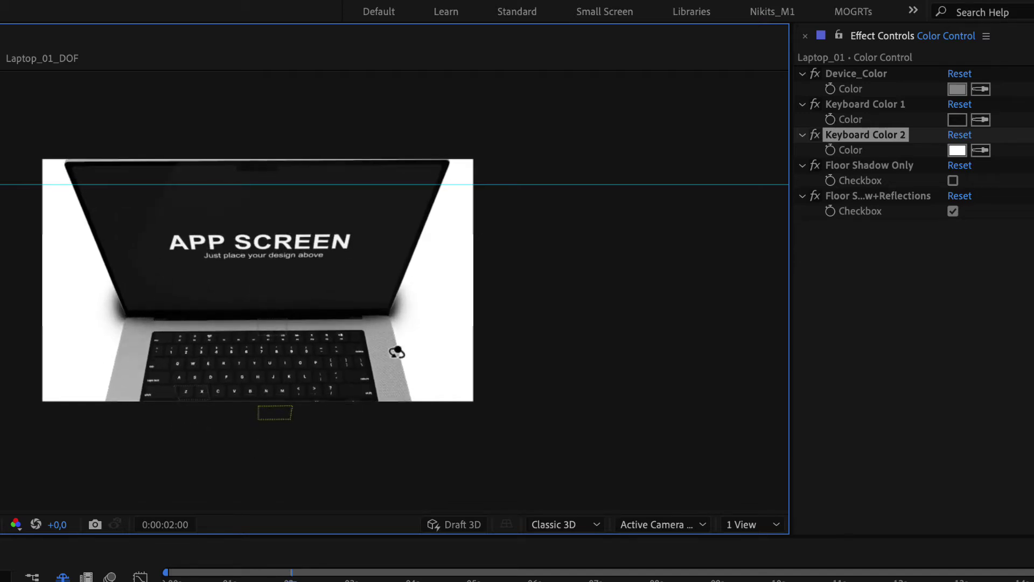
Step: Set Keyboard Color 2 to a bright green for the key symbols
click(956, 150)
drag(354, 496, 557, 346)
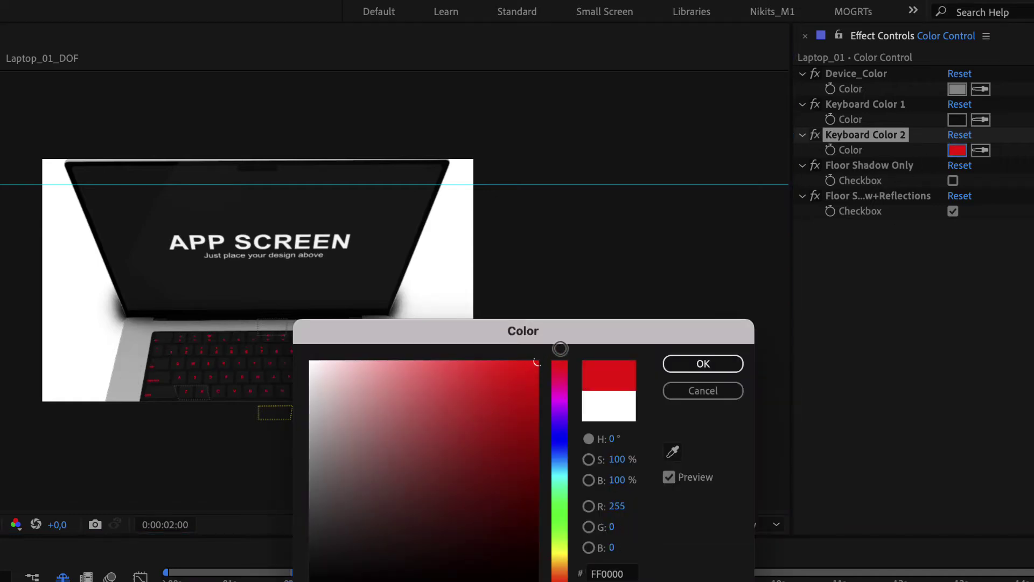
click(566, 517)
mouse_move(474, 369)
mouse_down()
mouse_move(503, 437)
mouse_move(653, 365)
mouse_up()
click(702, 364)
Step: Set Keyboard Color 1 to a bright blue for the keys
click(957, 120)
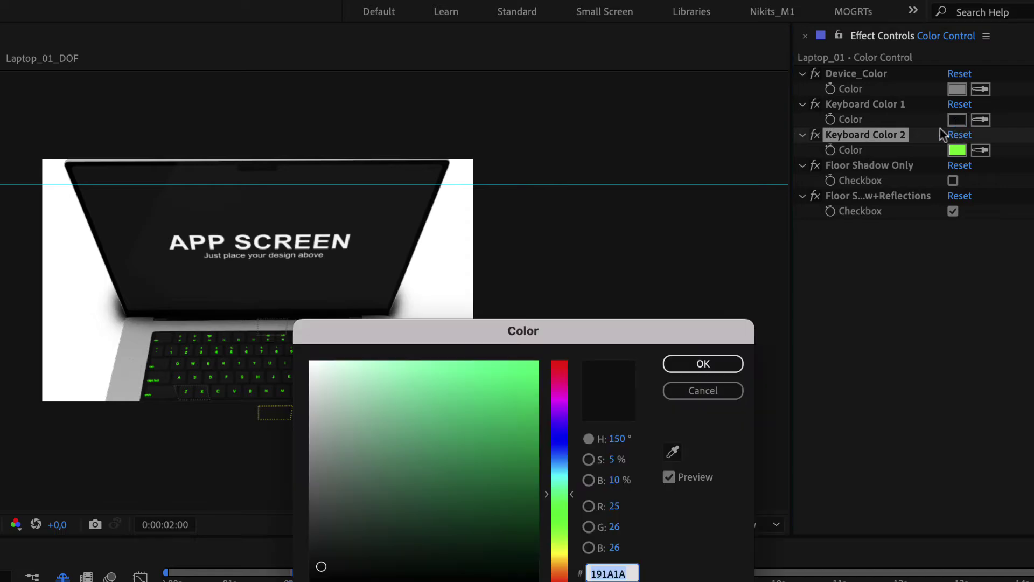
click(560, 452)
drag(487, 404, 619, 348)
click(701, 364)
Step: Set Device_Color to the red D70C0C
click(957, 89)
click(527, 397)
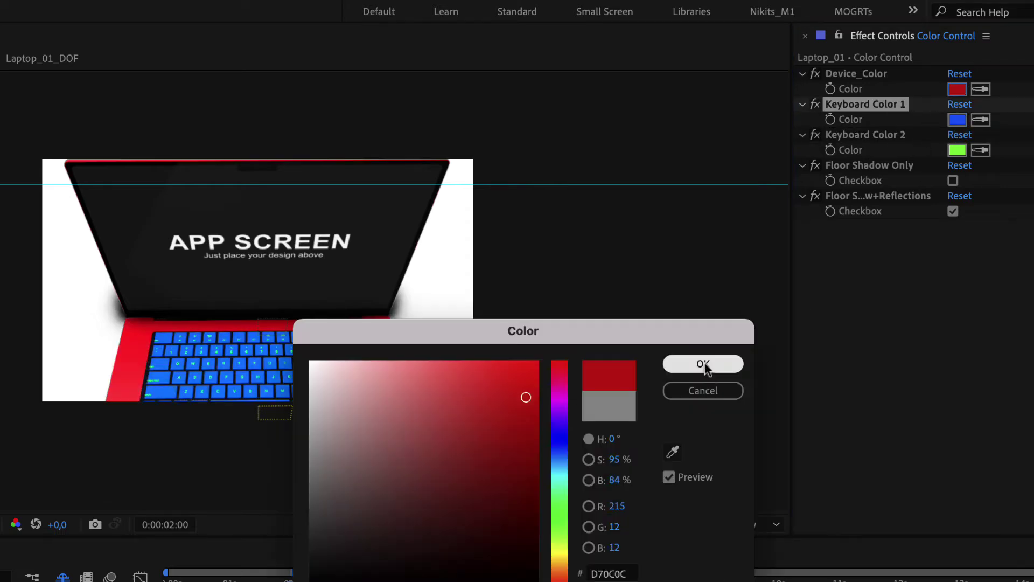
click(702, 363)
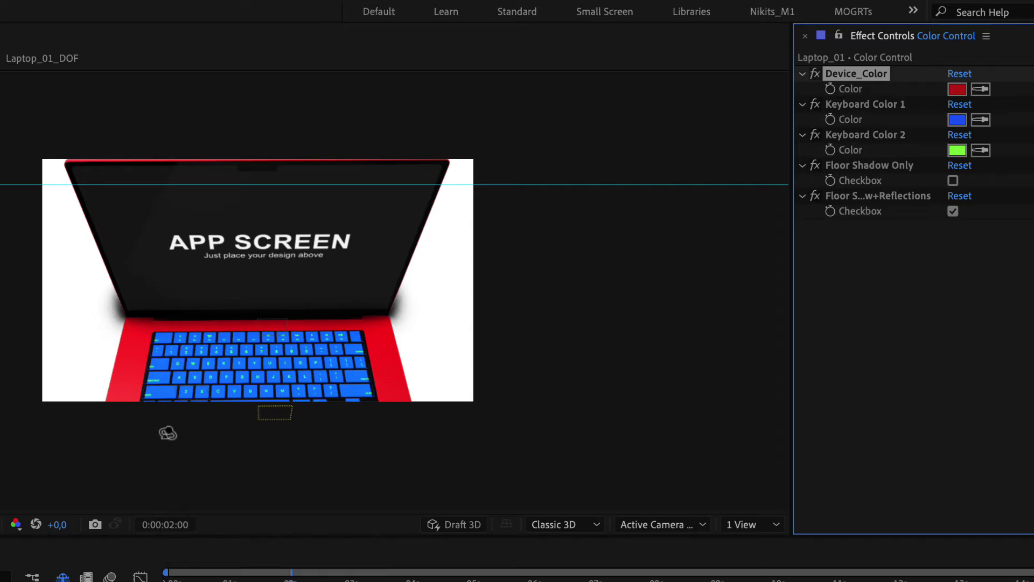
Step: Orbit, pan and dolly the camera to a low, angled view of the laptop with its floor reflection in frame
drag(205, 362, 288, 204)
key(2)
key(3)
key(2)
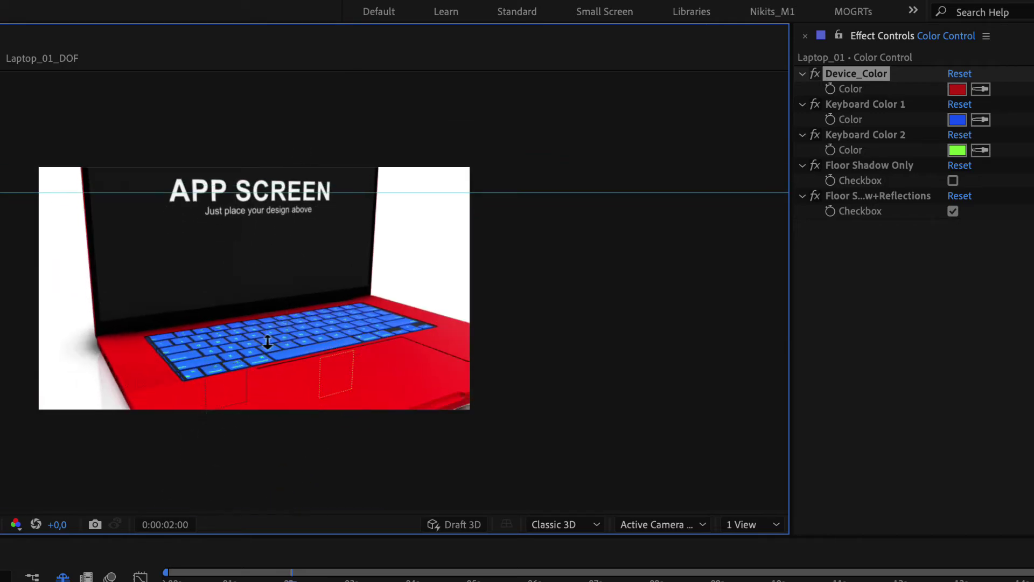
key(1)
drag(266, 343, 268, 330)
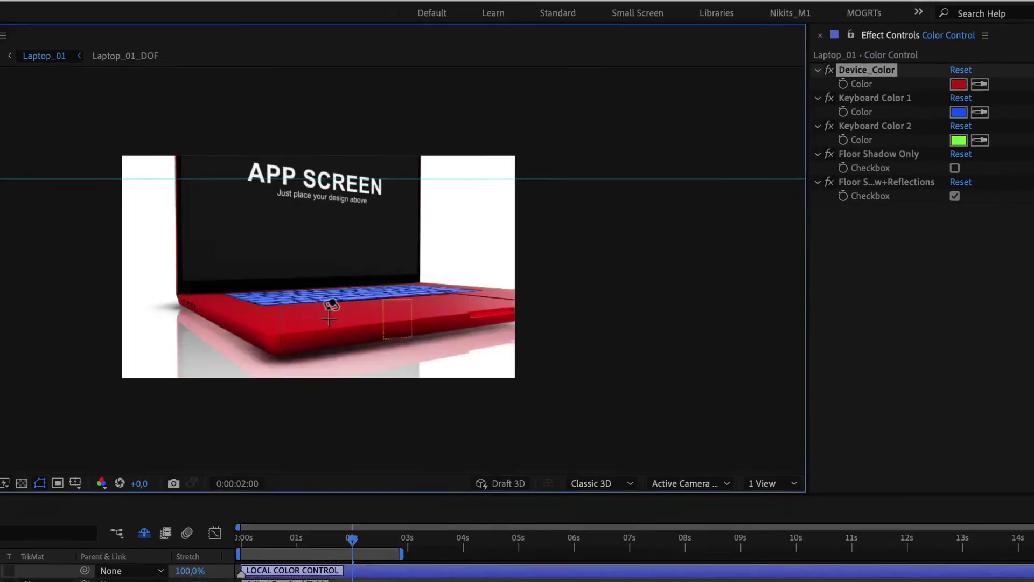
mouse_move(332, 306)
mouse_down()
mouse_move(340, 317)
mouse_move(332, 315)
mouse_up()
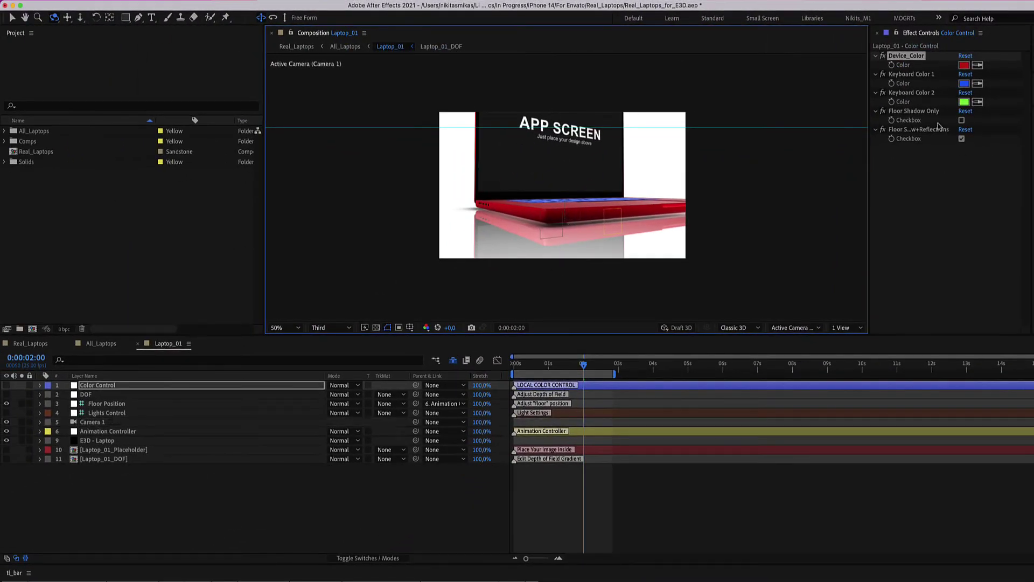
Step: Turn off the floor shadow and reflections option and enable Floor Shadow Only
click(961, 139)
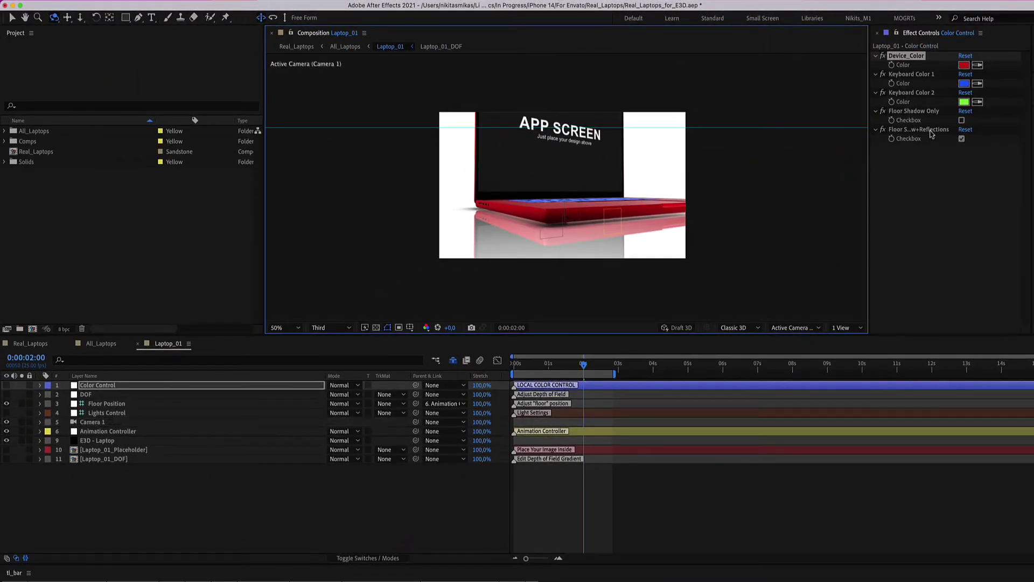
click(961, 139)
click(962, 120)
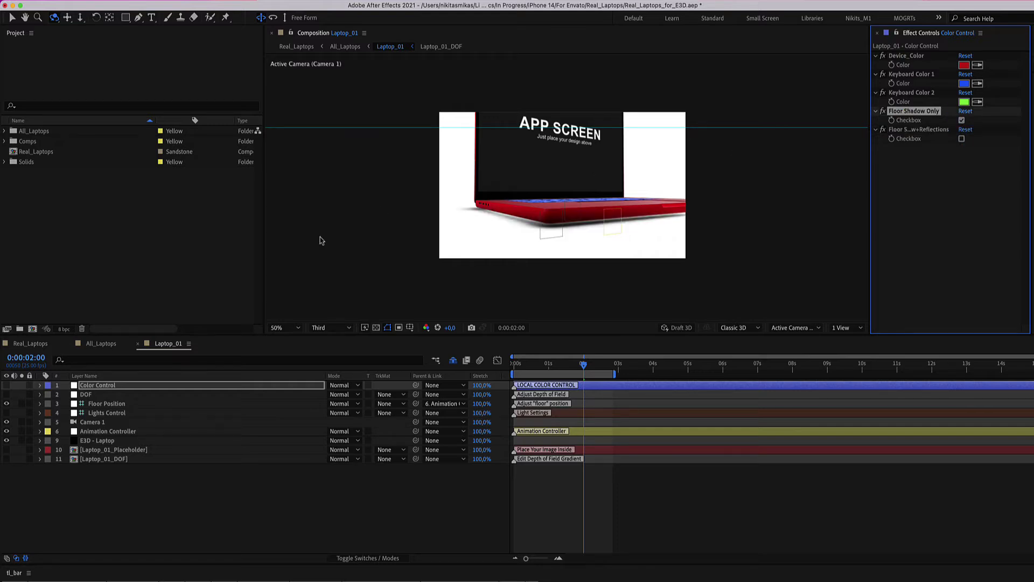
Step: Show the transparency grid behind the laptop and orbit the camera slightly higher over the keyboard
click(375, 327)
click(518, 204)
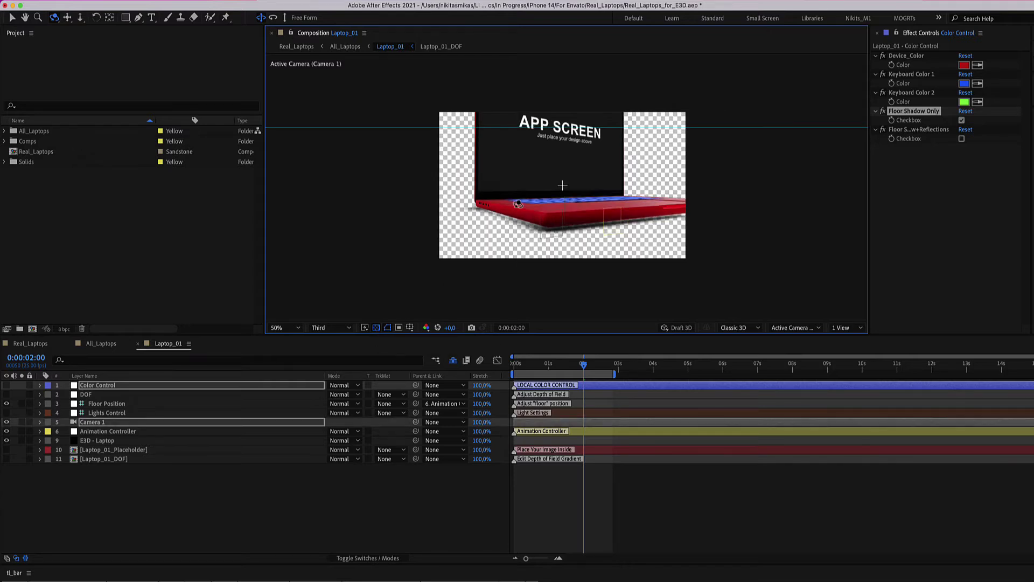
drag(518, 204, 521, 219)
Step: In the Lights Control layer, set Enviroment Rotate Y to 25° and lower the Ambient Light
click(527, 433)
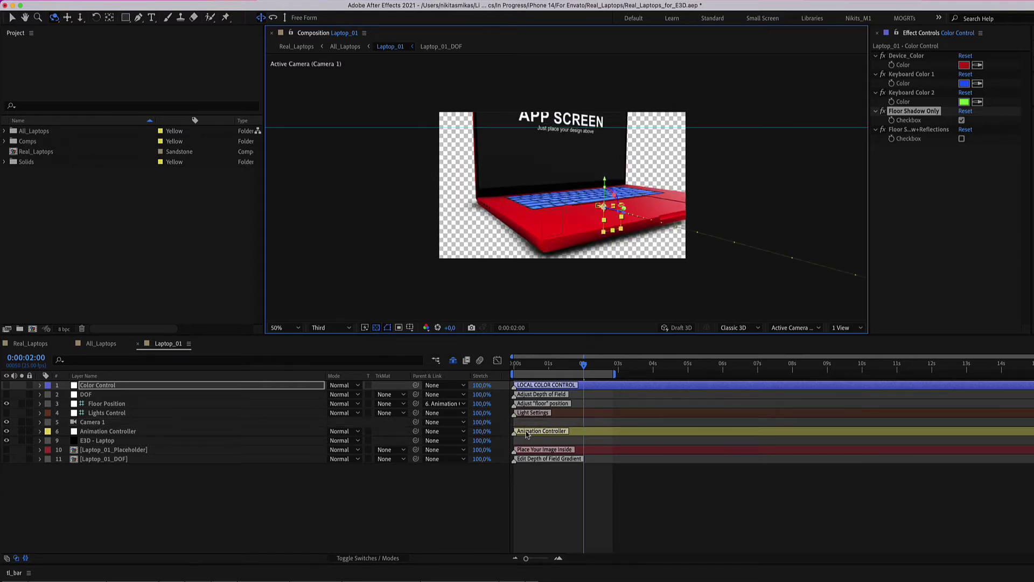
click(531, 415)
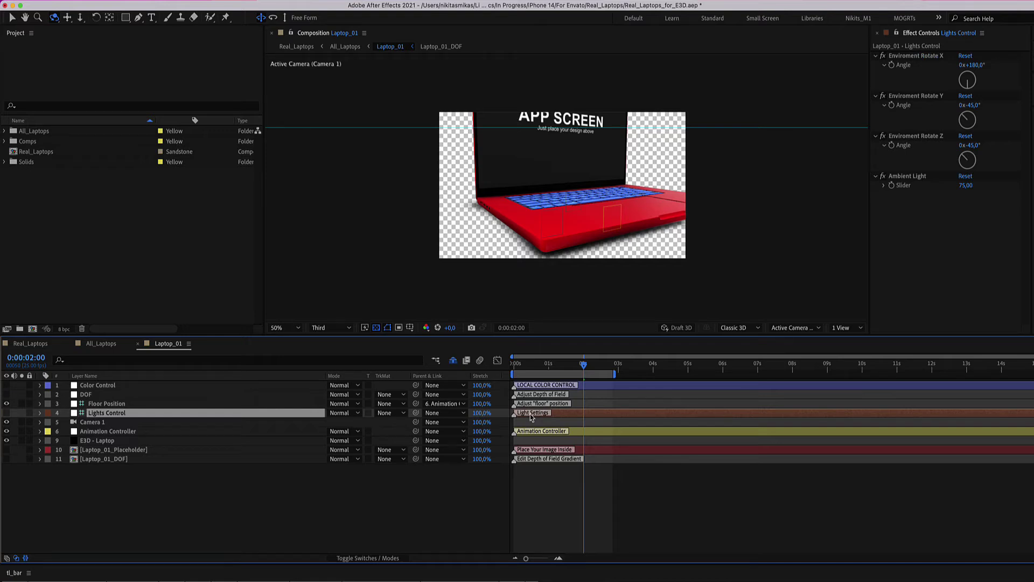
drag(963, 111, 970, 119)
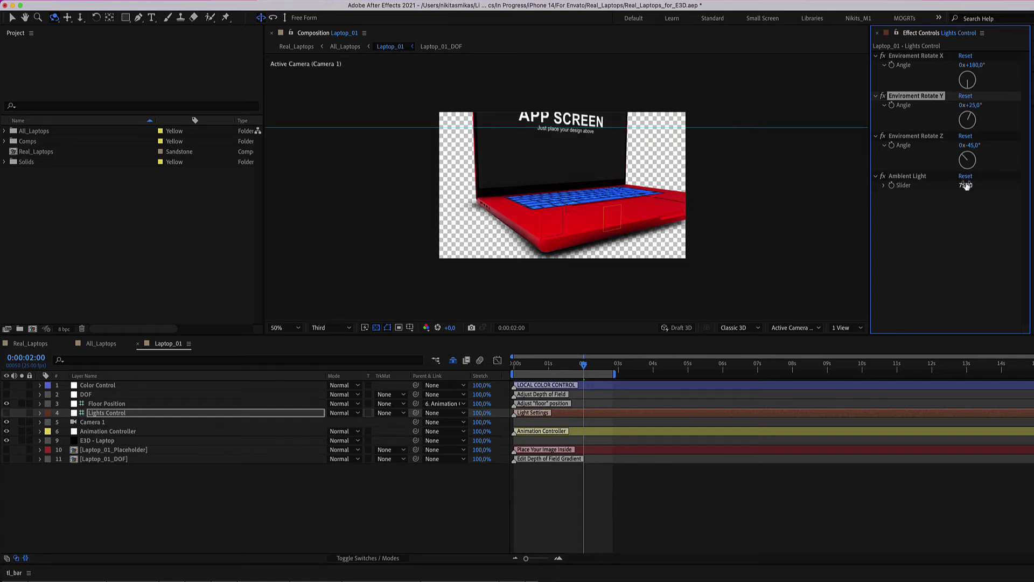
mouse_move(966, 185)
mouse_down()
mouse_move(976, 185)
mouse_move(929, 185)
mouse_move(956, 185)
mouse_up()
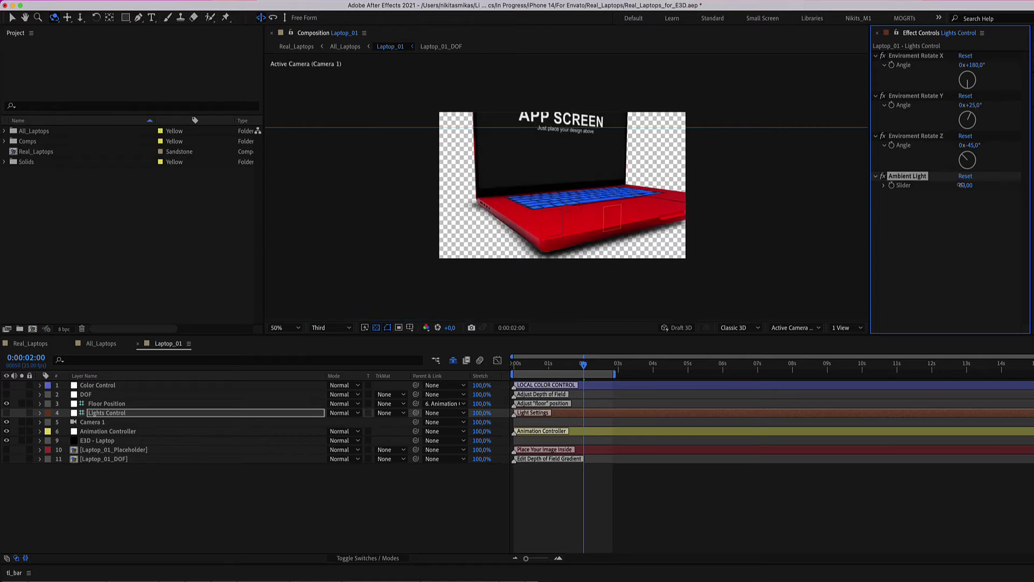
Step: Try changing the rotation of the Animation Controller layer
click(569, 434)
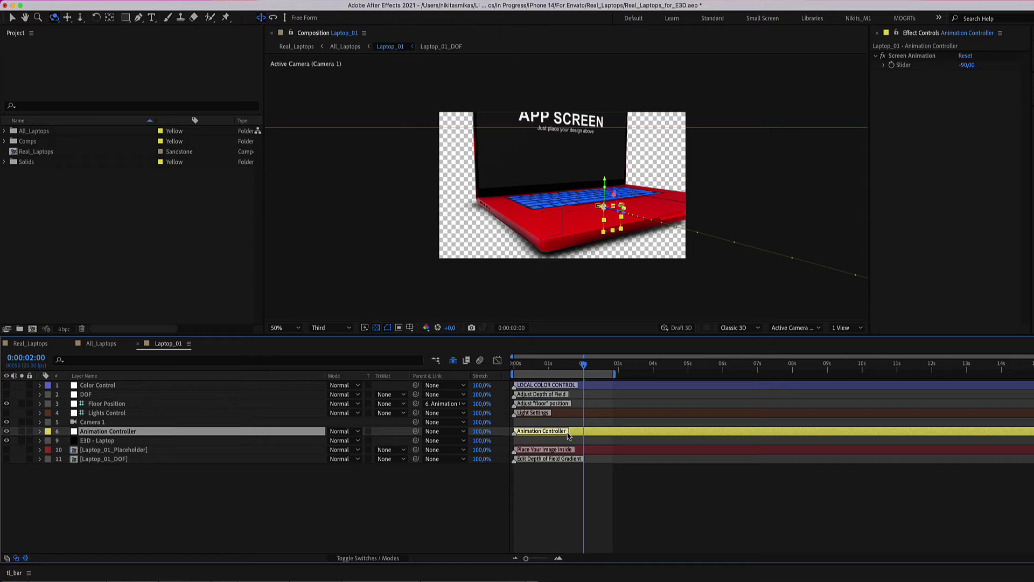
key(r)
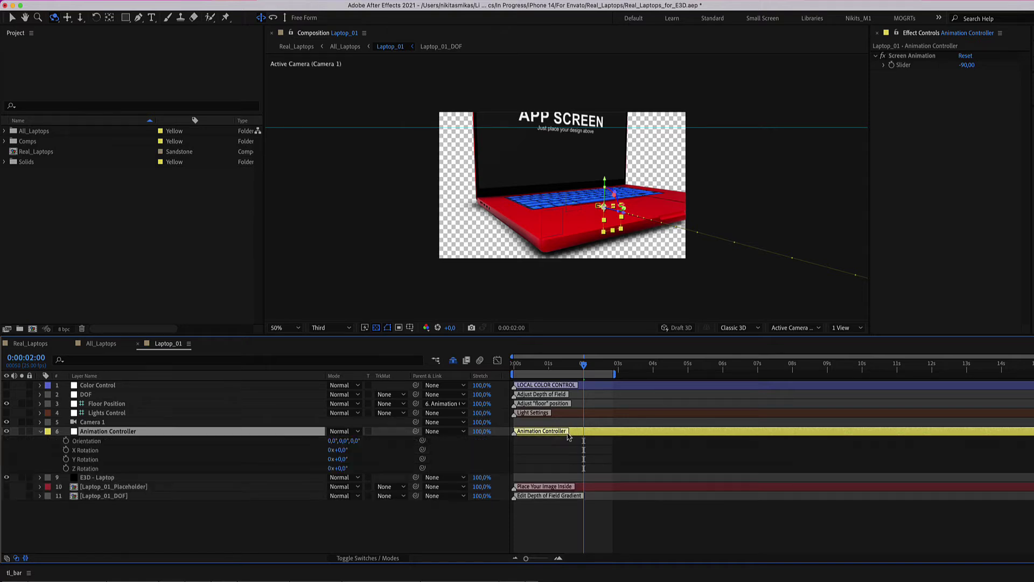
drag(338, 449, 366, 441)
key(super+z)
Step: Delete the Animation Controller's Position keyframe at 0:00:02:00
key(p)
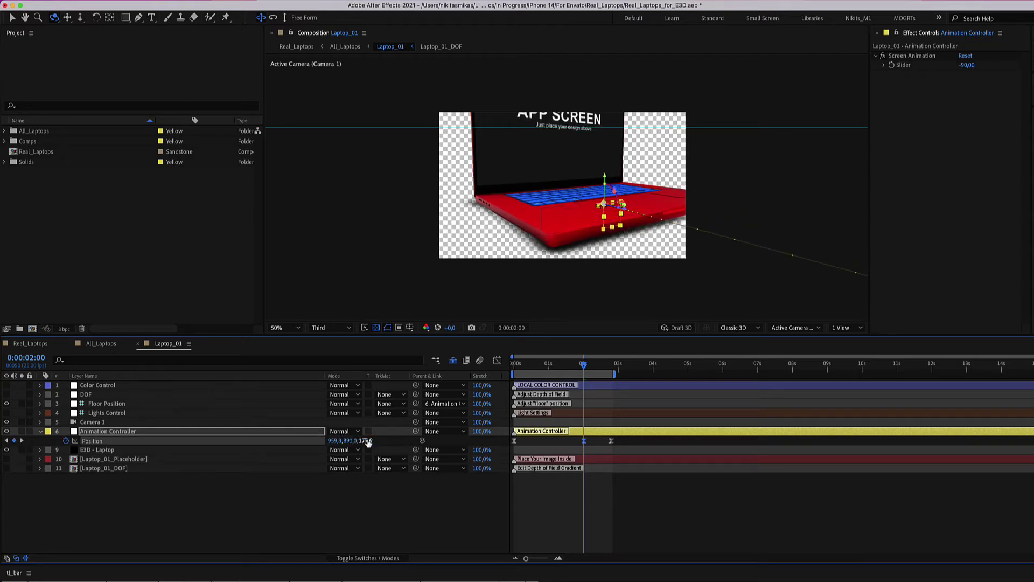
click(584, 440)
key(Delete)
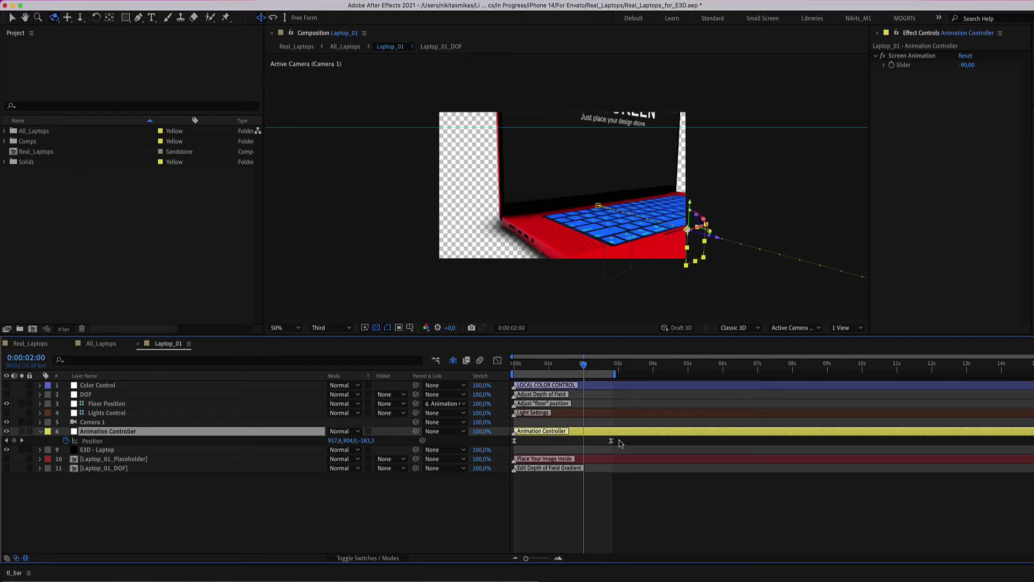
Step: Examine the speed graph of the Animation Controller's remaining Position keyframes
drag(620, 443, 519, 454)
click(497, 360)
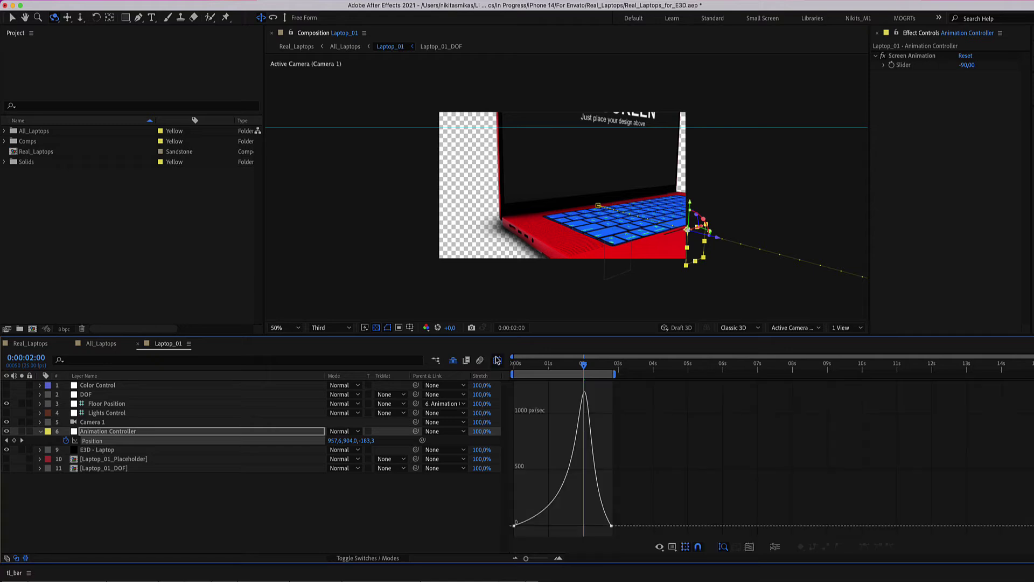
click(497, 360)
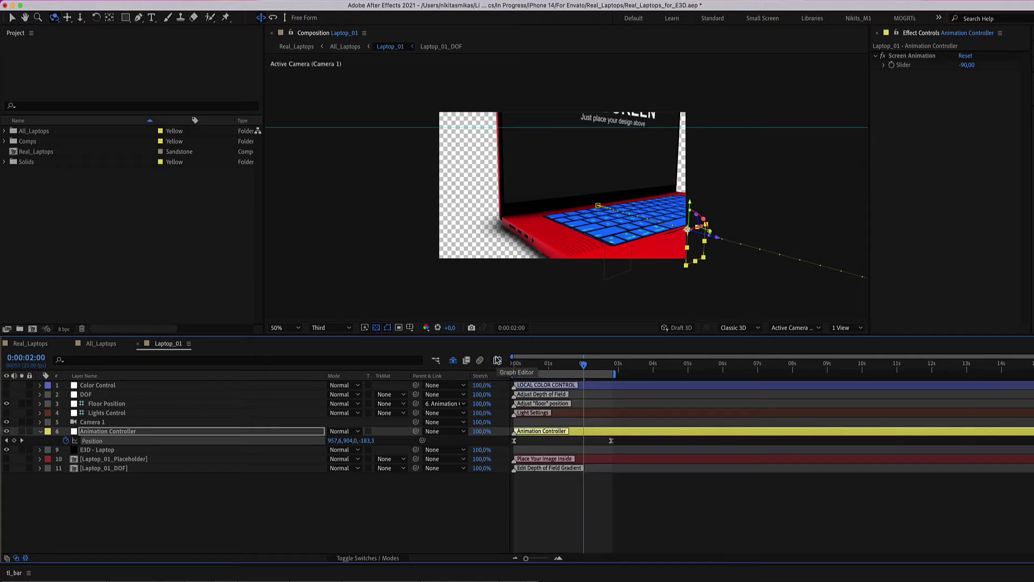
Step: Set the Animation Controller's Screen Animation slider to -58 to tilt the laptop screen
click(571, 432)
click(905, 56)
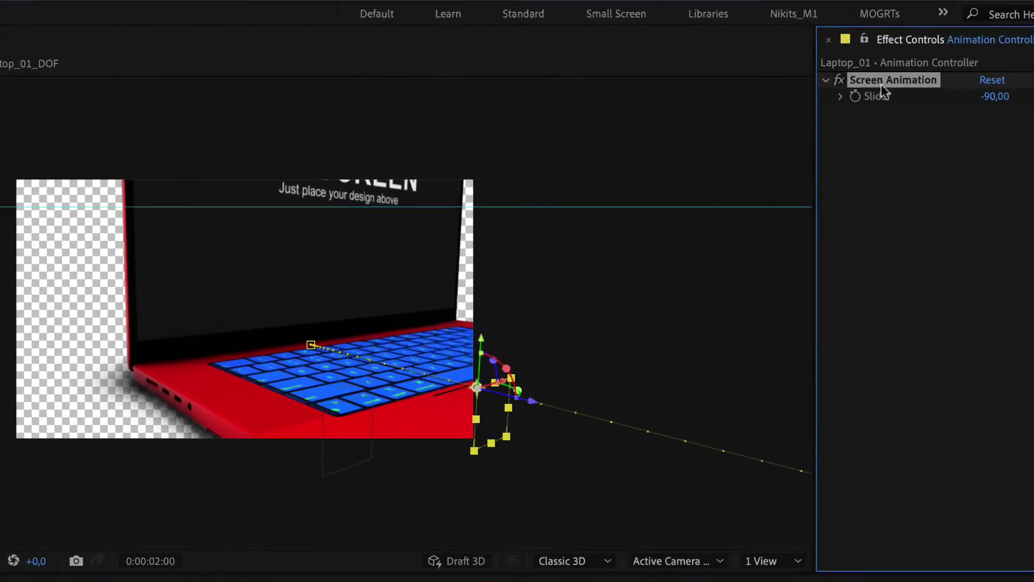
drag(995, 97, 1033, 141)
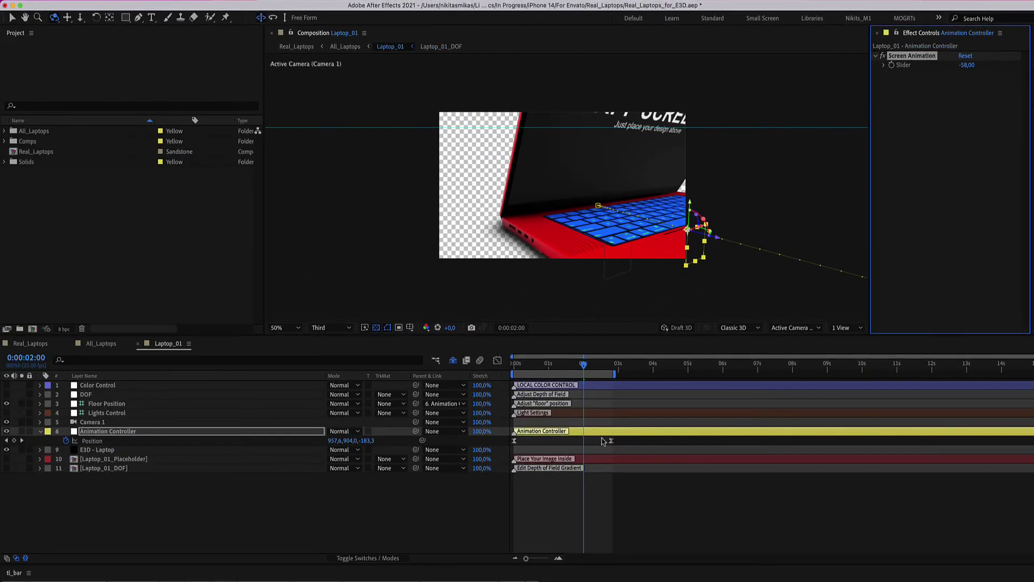
Step: Look inside the Laptop_01_Placeholder composition at its _Laptop_Placeholder layer and close the composition
click(586, 459)
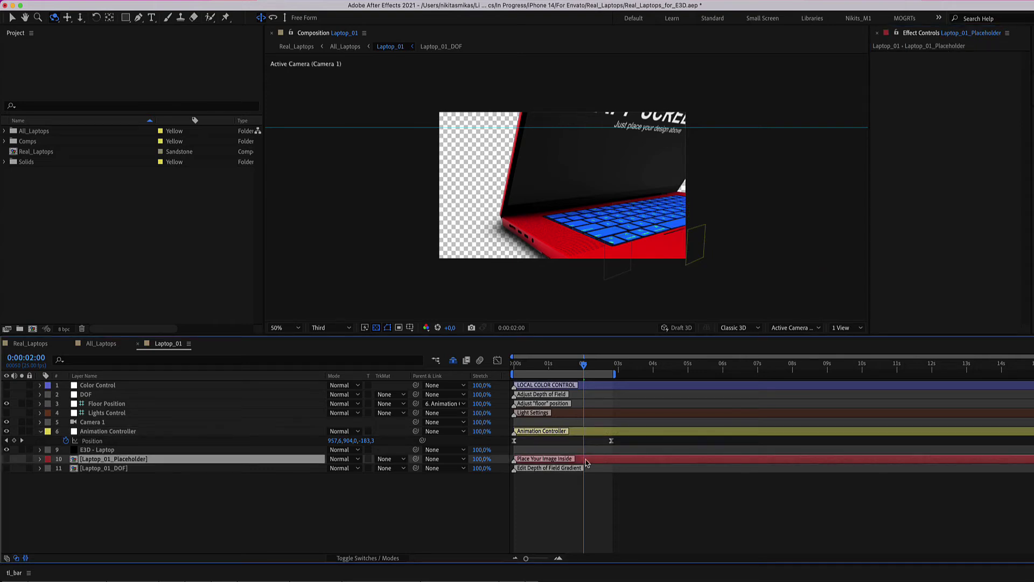
double_click(587, 461)
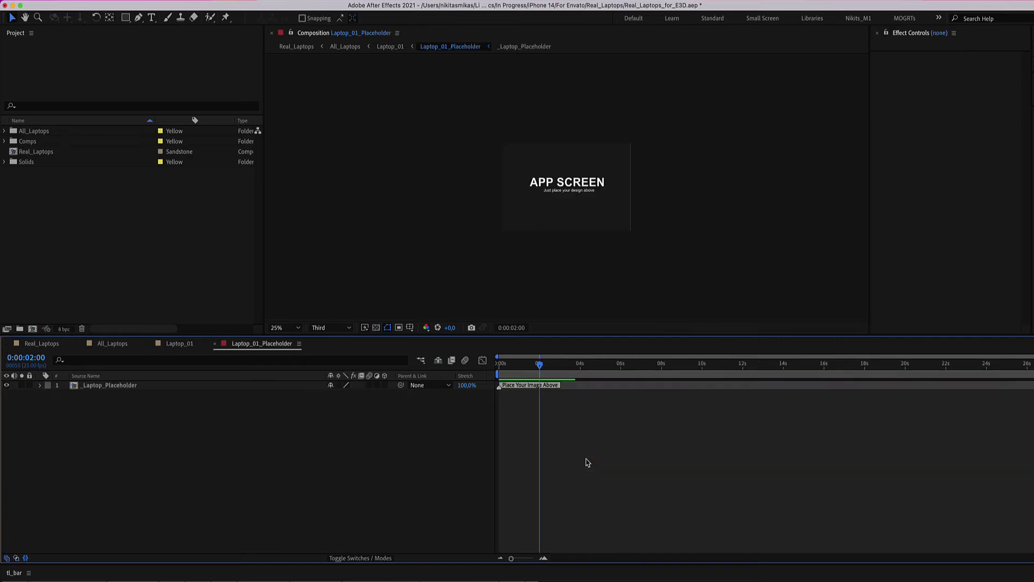
click(516, 386)
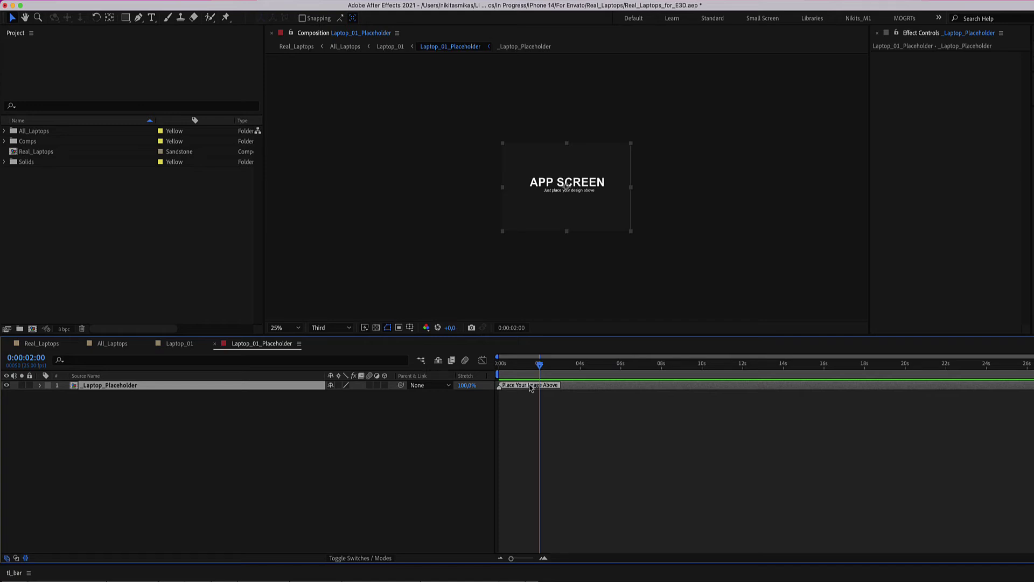
click(214, 346)
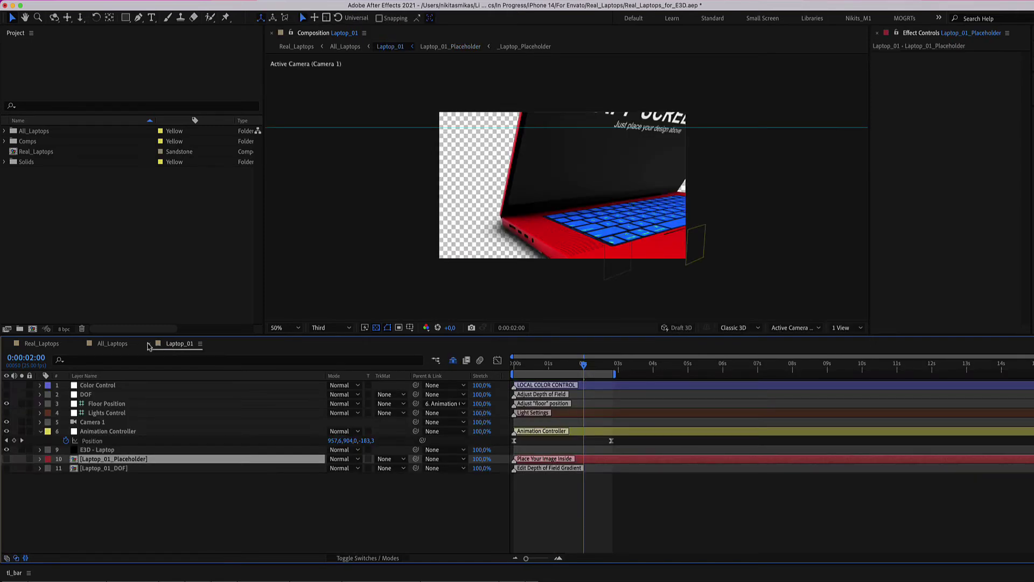
Step: Close the Laptop_01 composition, open Laptop_05 from All_Laptops and go to 0:00:02:12
click(149, 344)
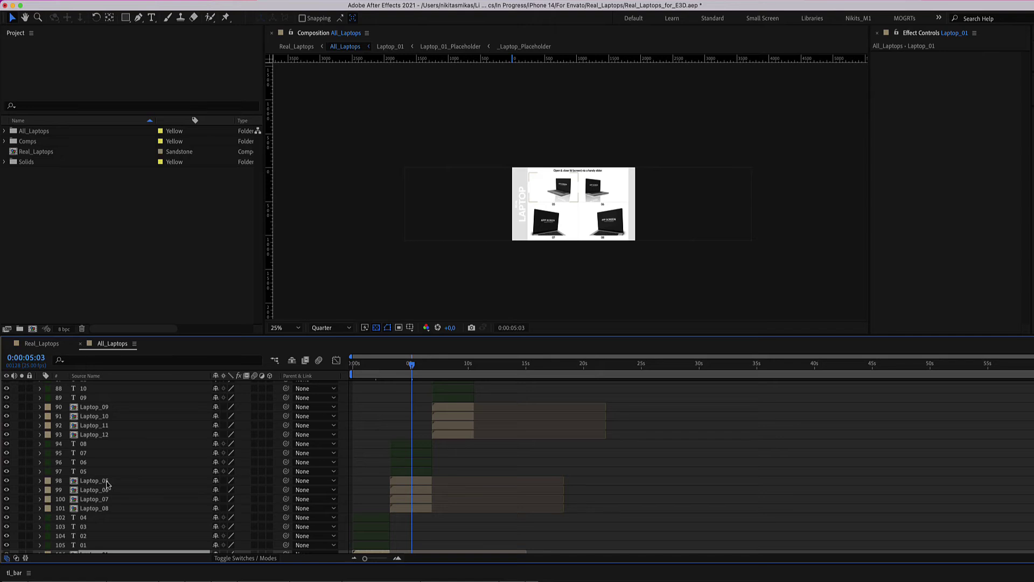
double_click(102, 481)
click(601, 366)
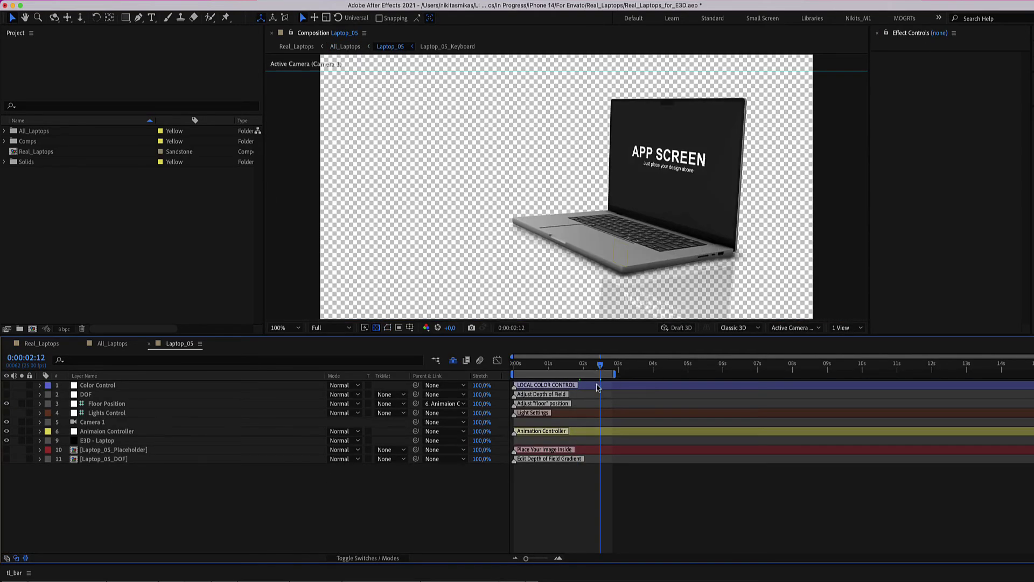
Step: Examine the effect settings of Laptop_05's Color Control, Lights Control and animation controller layers
click(597, 386)
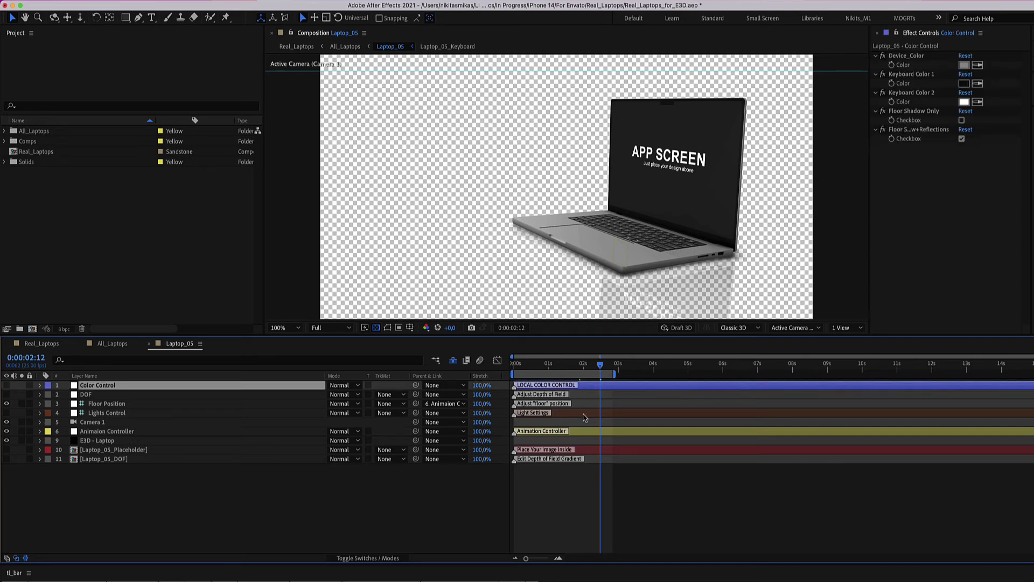
click(585, 415)
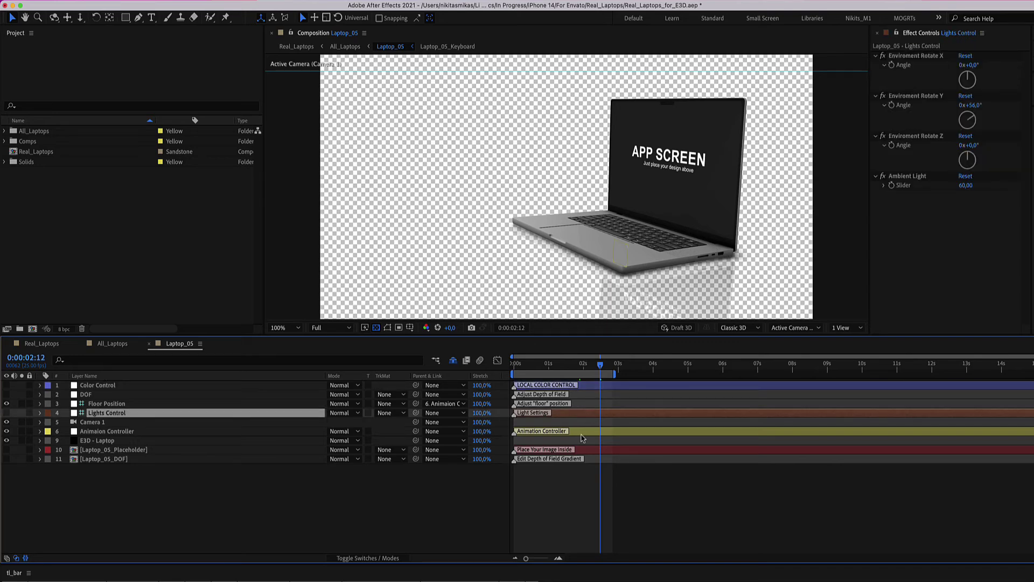
click(582, 434)
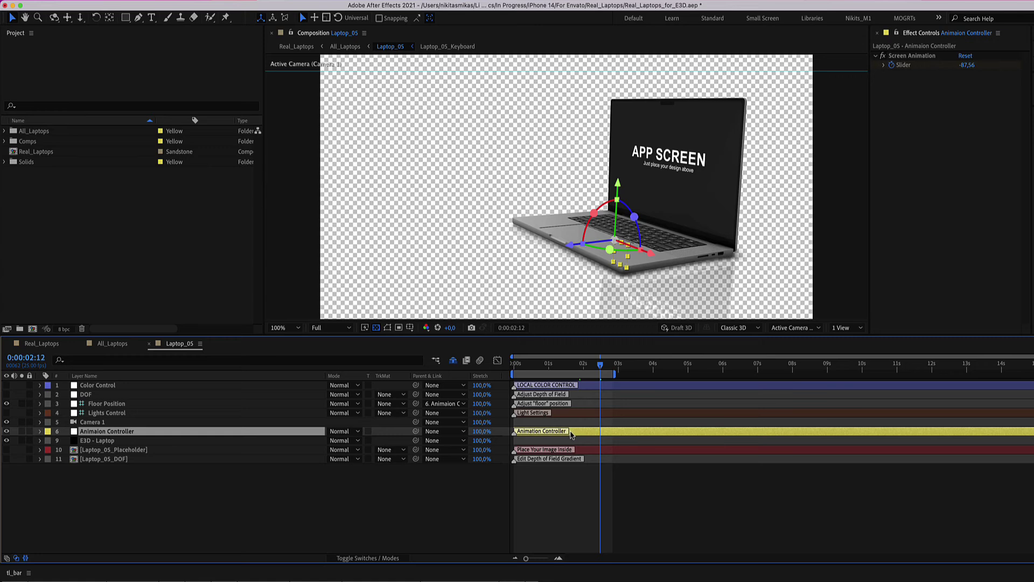
Step: Make the DOF layer with its Camera Lens Blur effect visible in Laptop_05
click(563, 395)
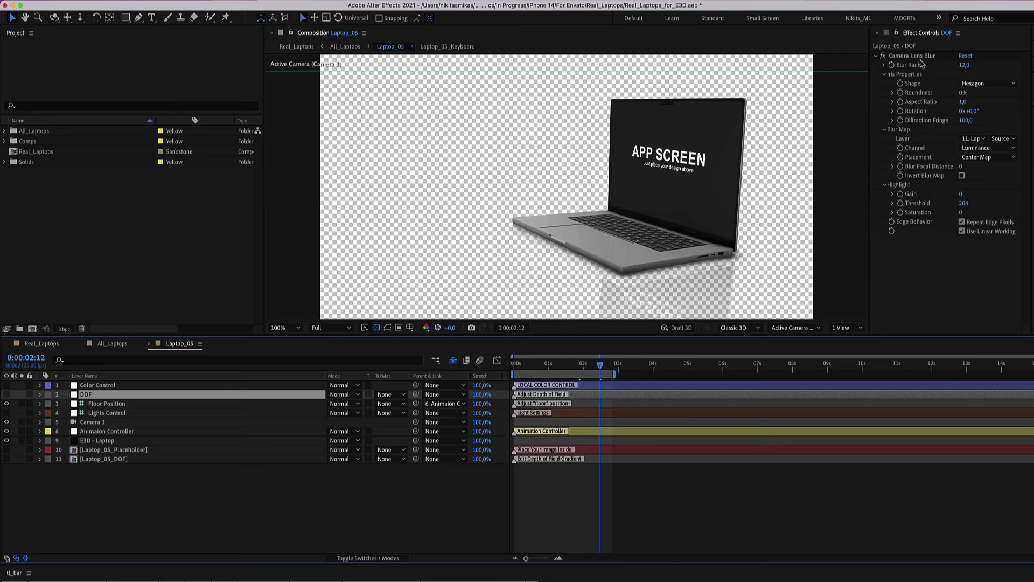
click(921, 57)
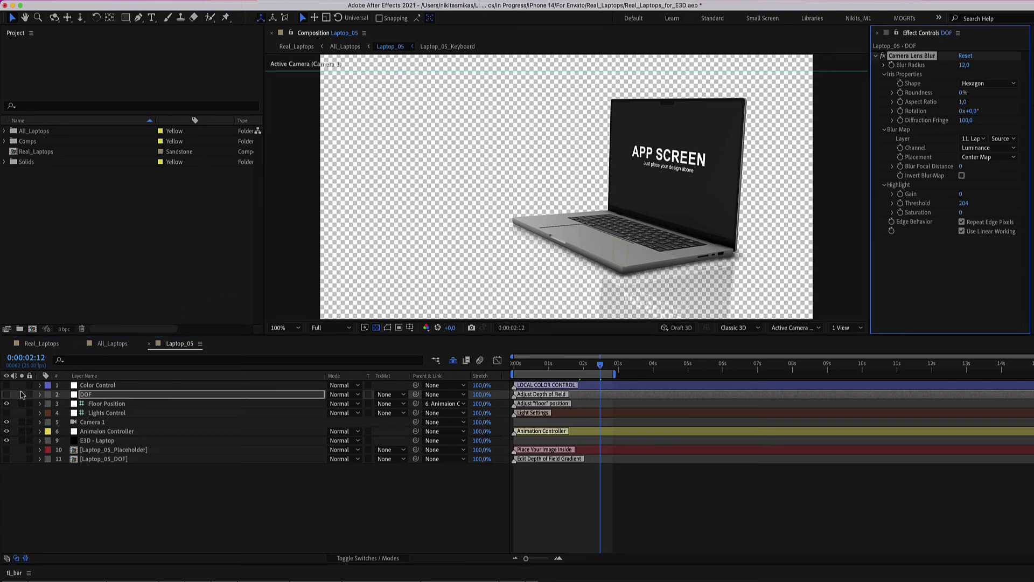
click(7, 395)
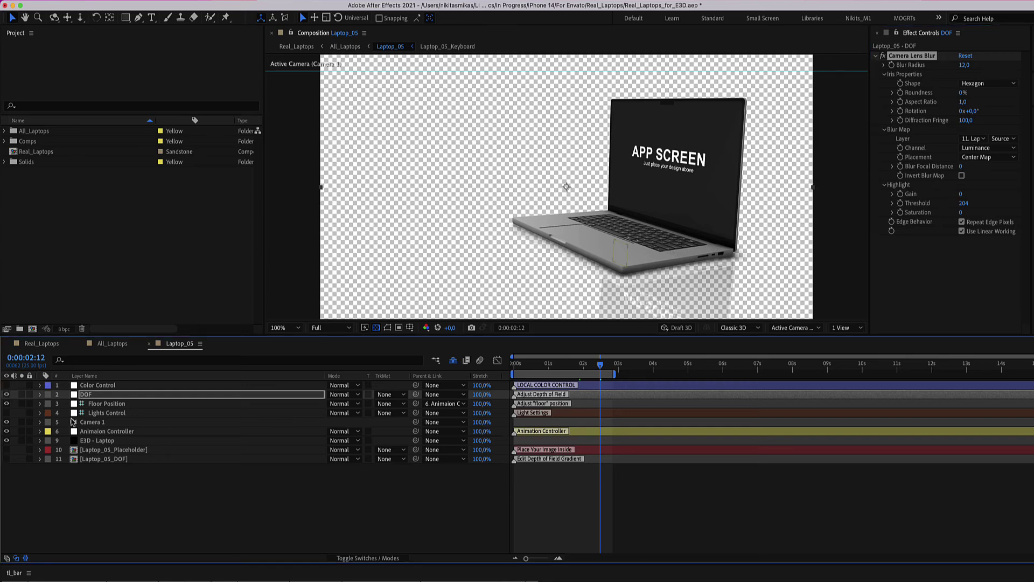
Step: Look at the depth-of-field gradient inside the Laptop_05_DOF composition and return to Laptop_05
click(136, 460)
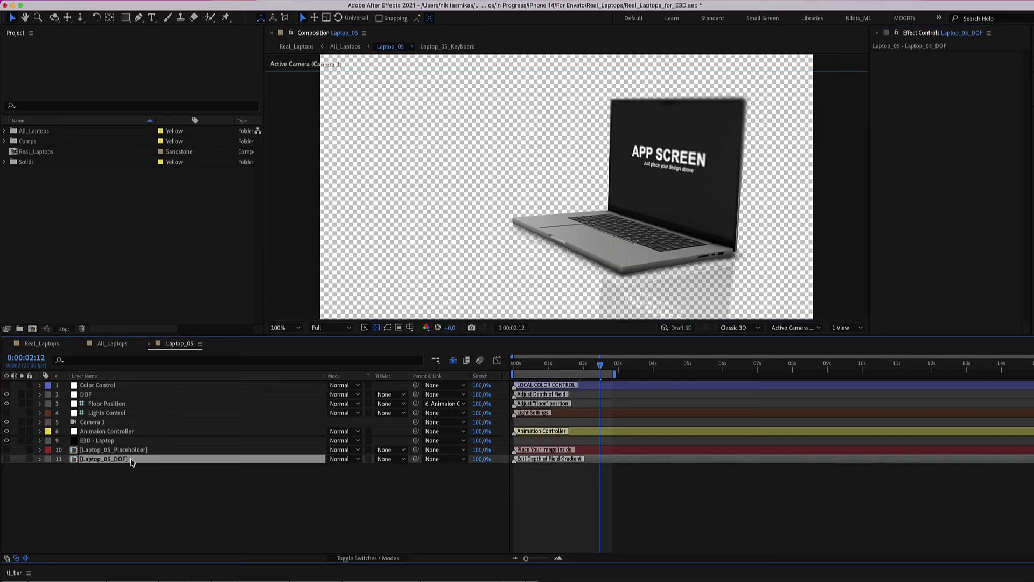
double_click(131, 460)
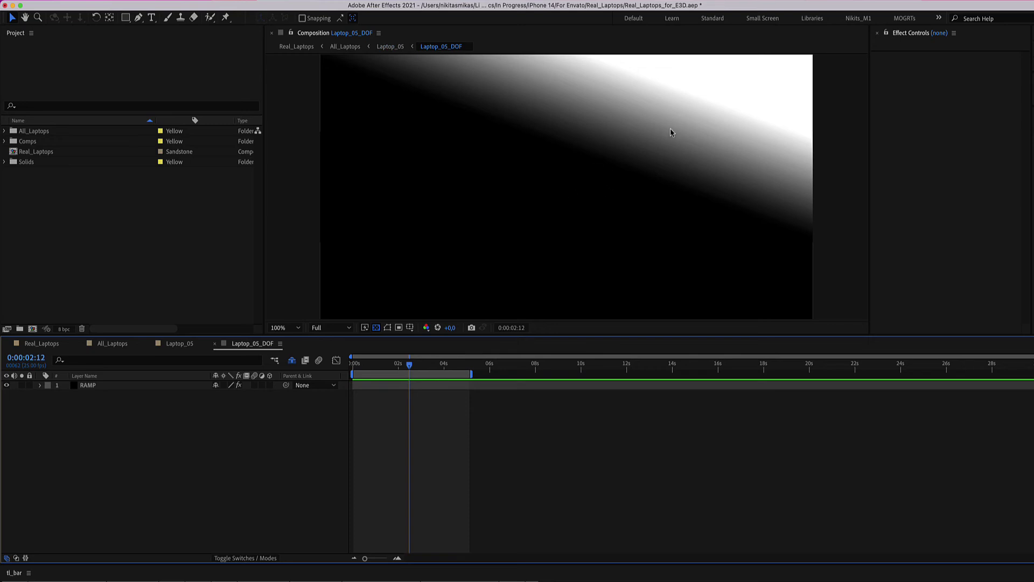
click(214, 344)
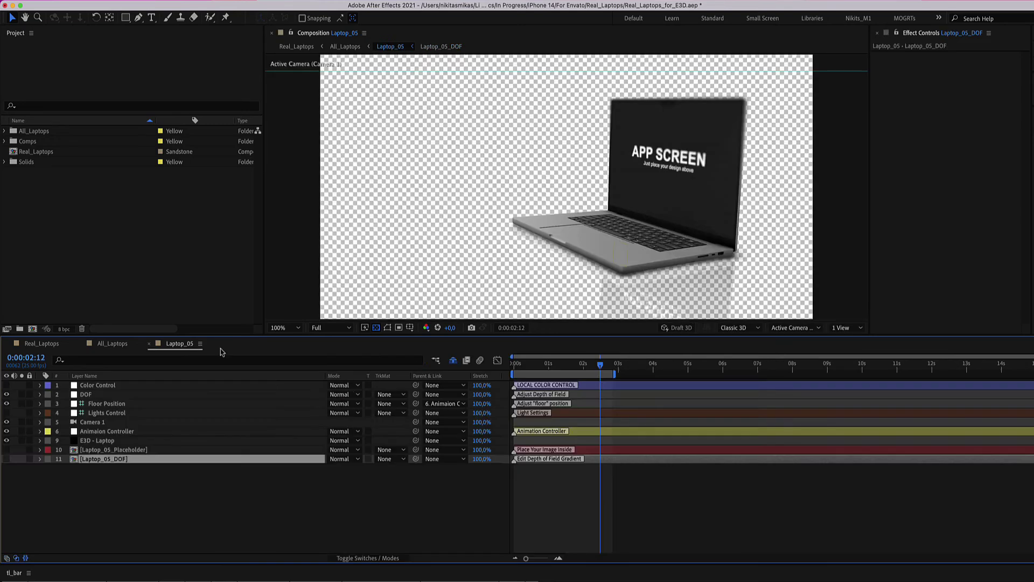
Step: Try a Camera Lens Blur radius of 63 on the DOF layer and undo it
click(539, 395)
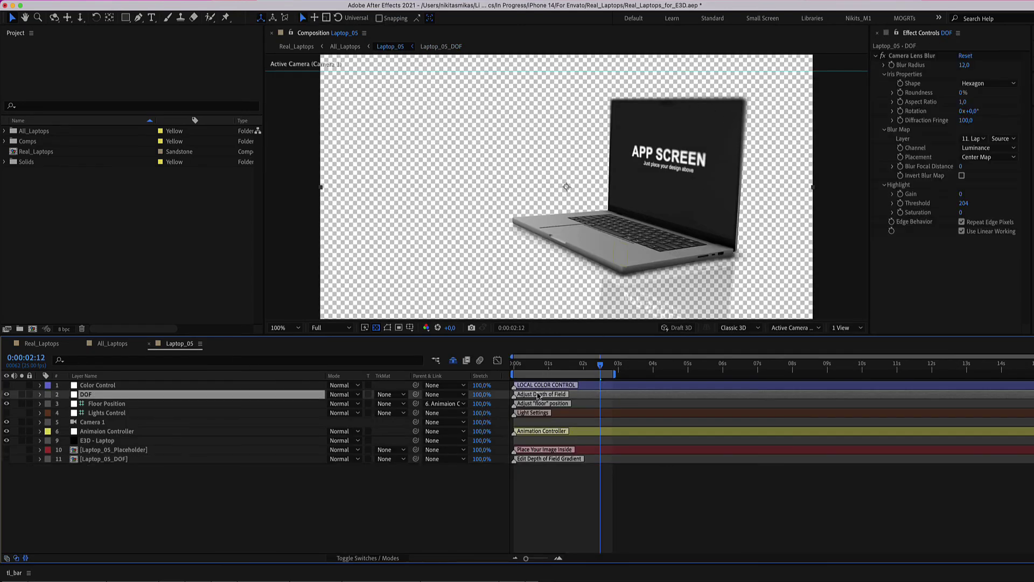
drag(964, 65, 989, 61)
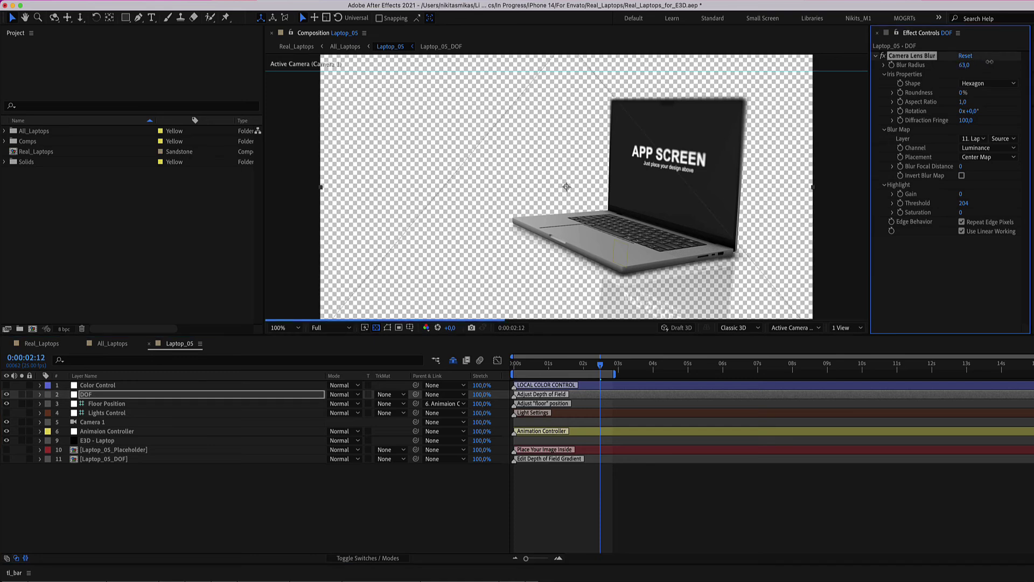
key(super+z)
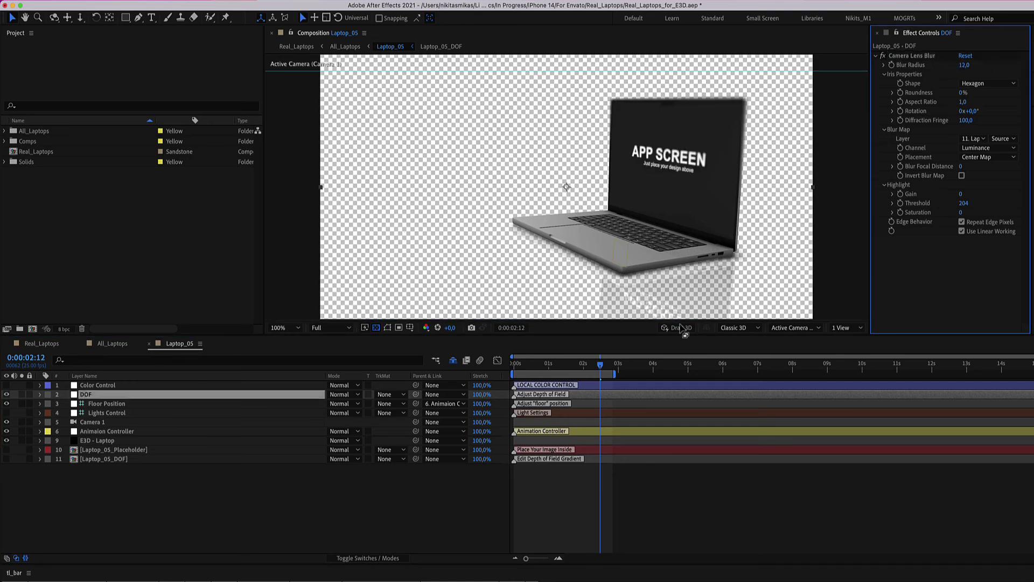
Step: Add a Blur Radius keyframe to the DOF layer's Camera Lens Blur and move it to shortly before 0:00:02:00
click(582, 394)
key(u)
key(u)
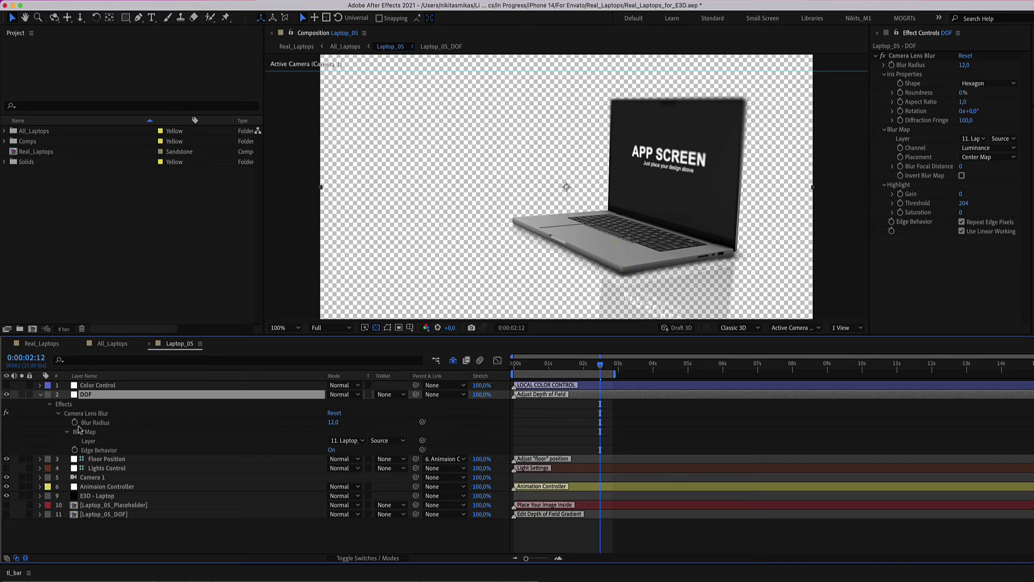
click(75, 422)
drag(600, 425, 575, 424)
Step: Set the DOF layer's Blur Radius to 0 at 0:00:02:12, check the blur transition and collapse the layer
click(334, 422)
text(0)
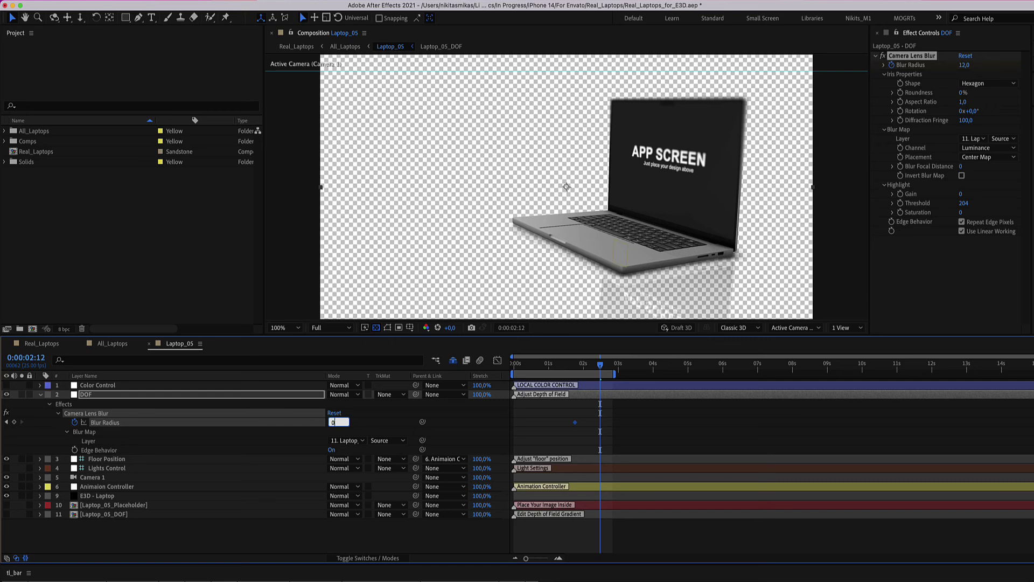
key(Return)
drag(579, 371, 585, 371)
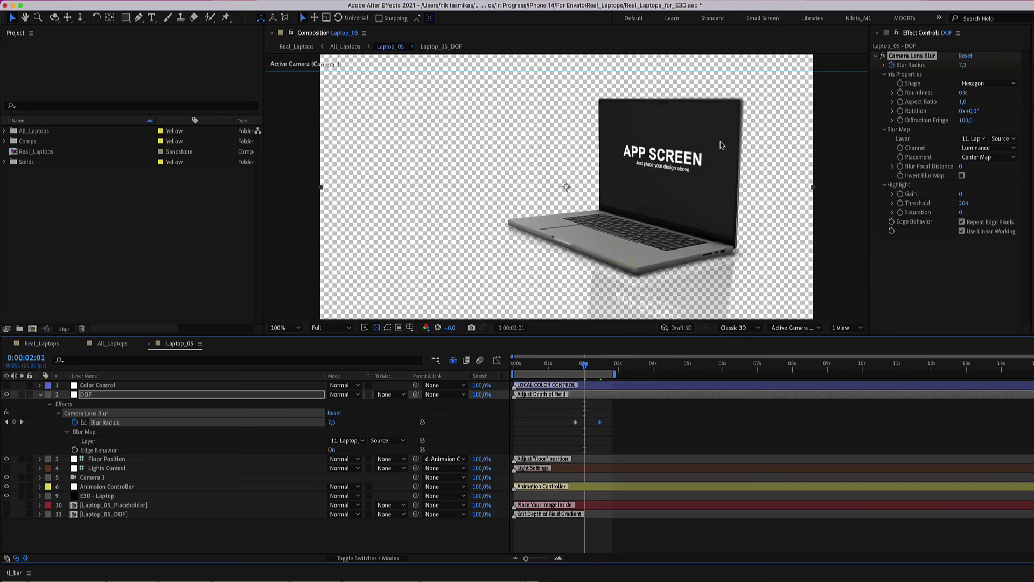
click(41, 395)
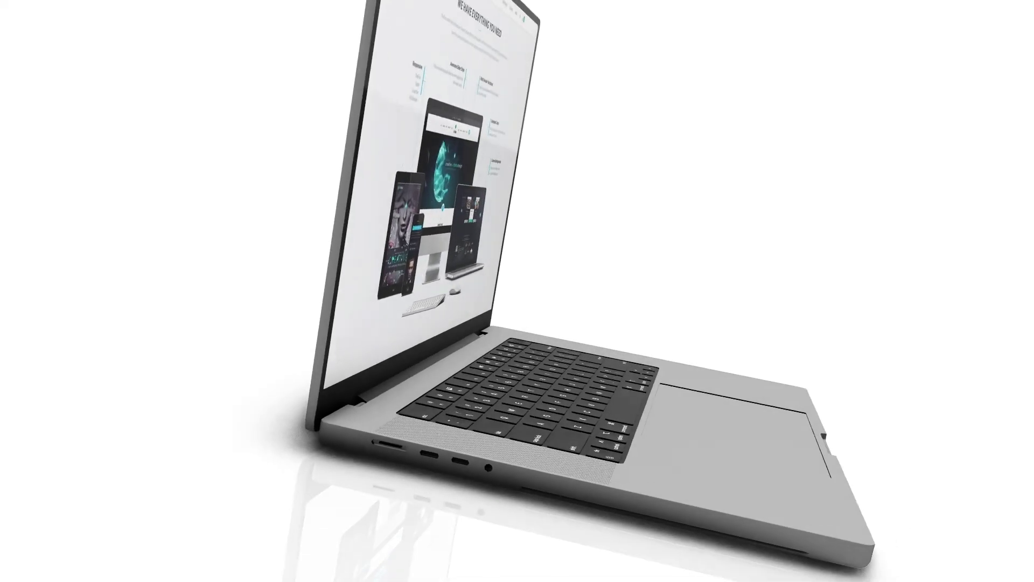